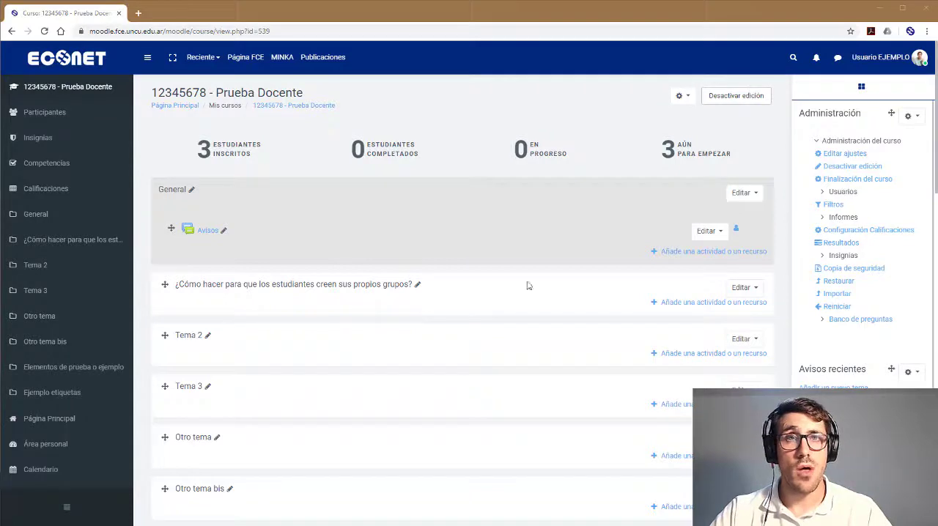
Add an Auto-selección de grupo activity to the section "¿Cómo hacer para que los estudiantes creen sus propios grupos?"
click(681, 303)
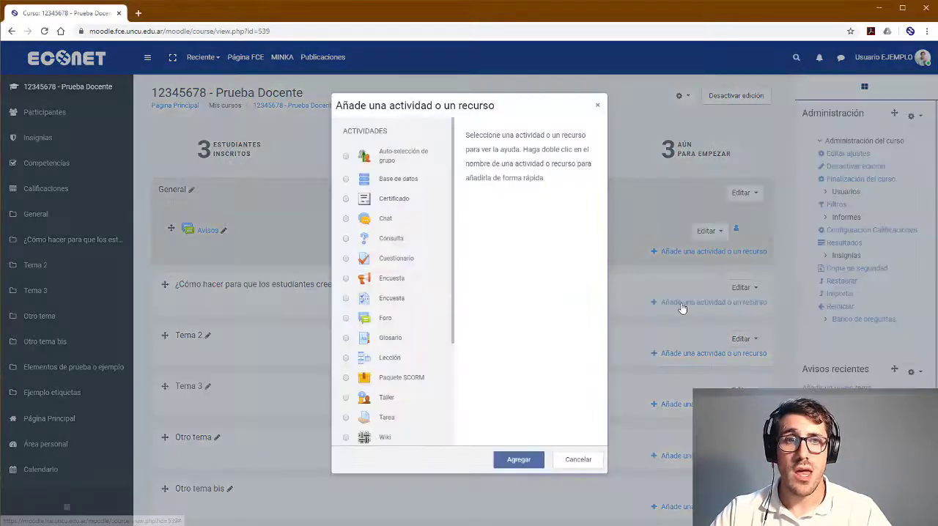
click(396, 165)
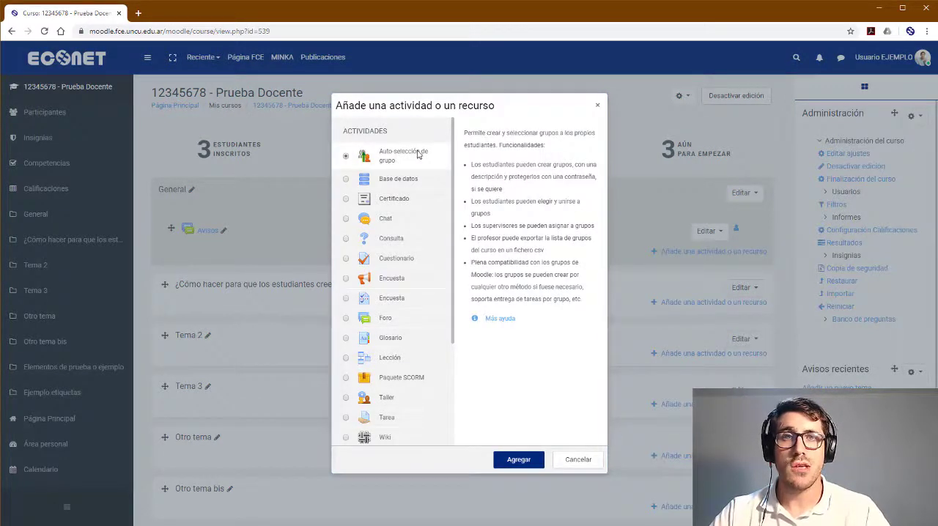
click(522, 461)
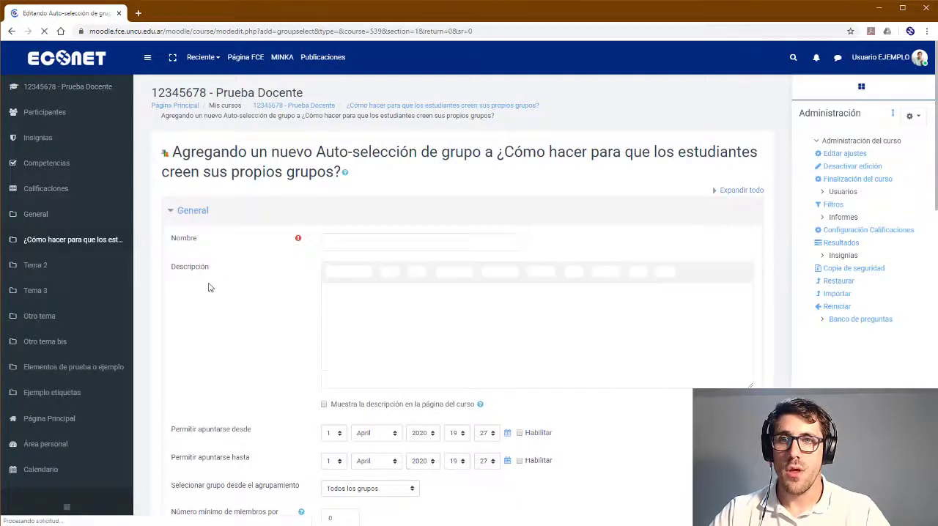
Name the activity "Elegí acá tu grupo" and paste the description telling students to register in a group by 3 de abril
click(353, 240)
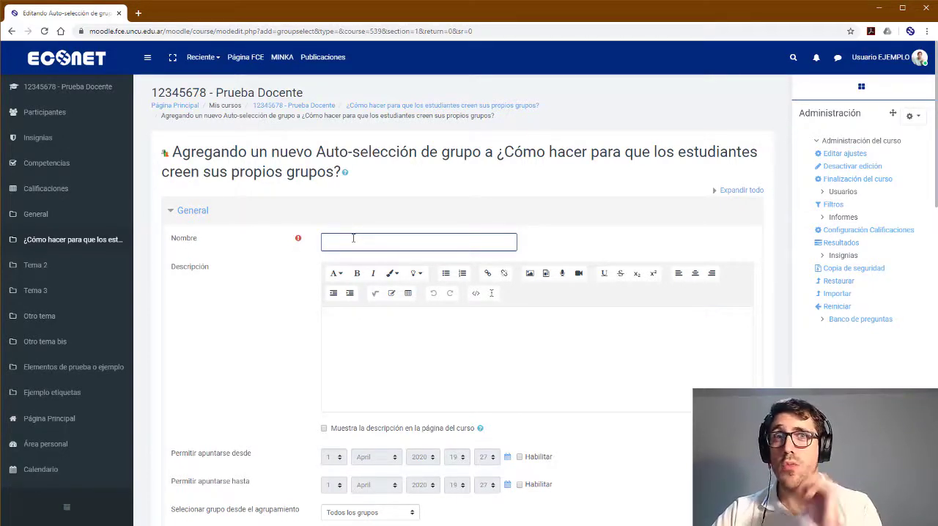
text(Elegí ace)
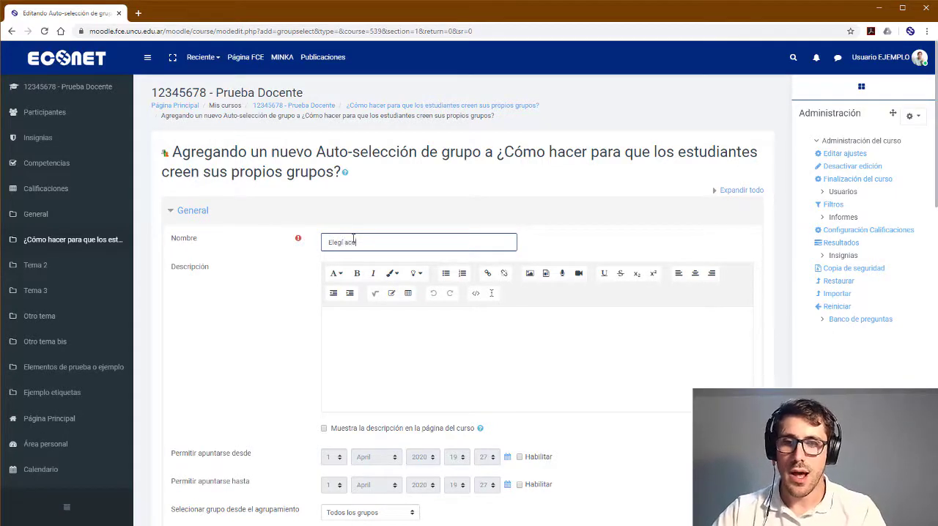
text( tu grupo)
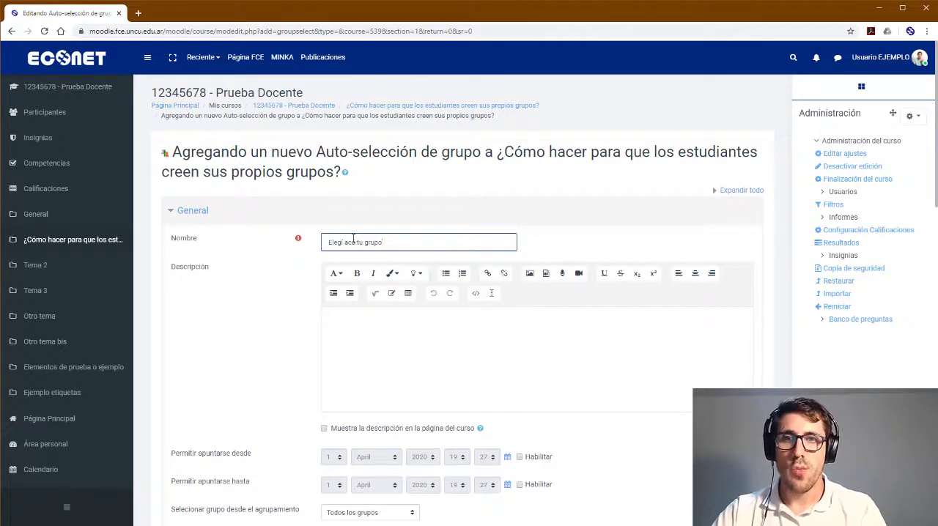
drag(409, 240, 264, 230)
click(370, 236)
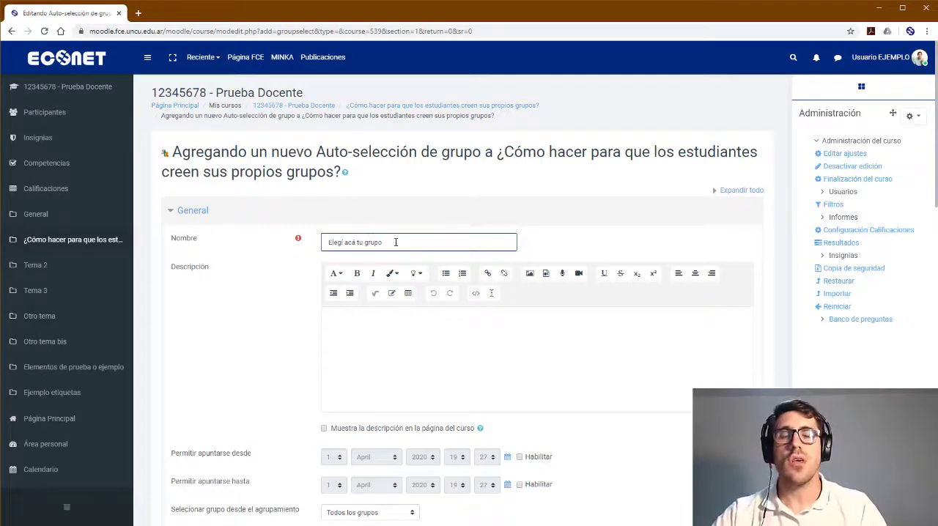
click(397, 336)
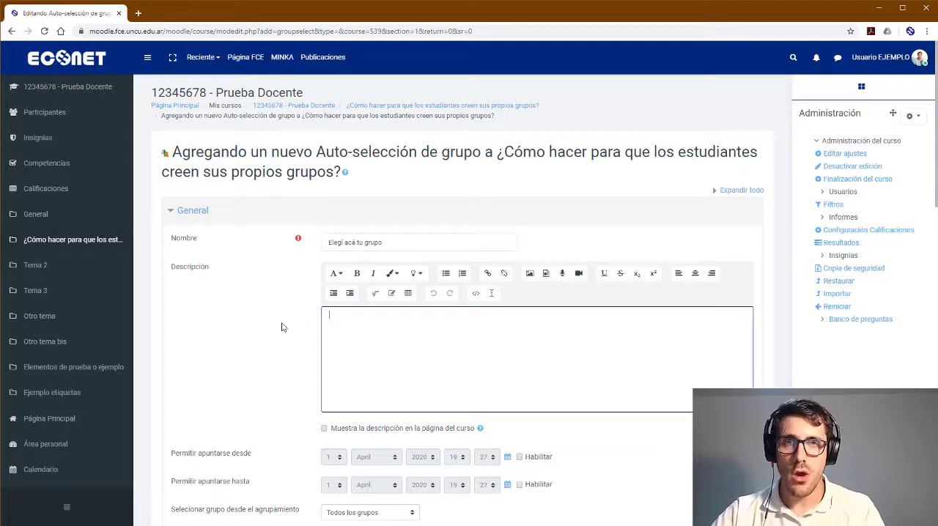
text(¡Hola a todos! En esta actividad podrán seleccionar a qué grupo desean pertenecer. Piénsenlo bien, después no será posible (o sí), cambiarse de grupo. Tienen tiempo hasta el 3 de abril para registrarse en un grupo. ¡No se duerman!)
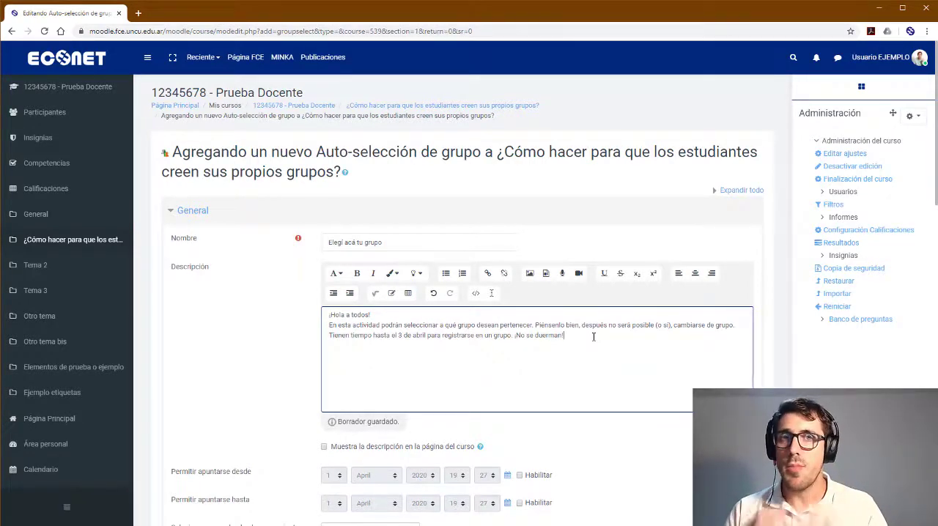
Enable both the start and end date limits for signing up to groups
scroll(594, 336, down, 1)
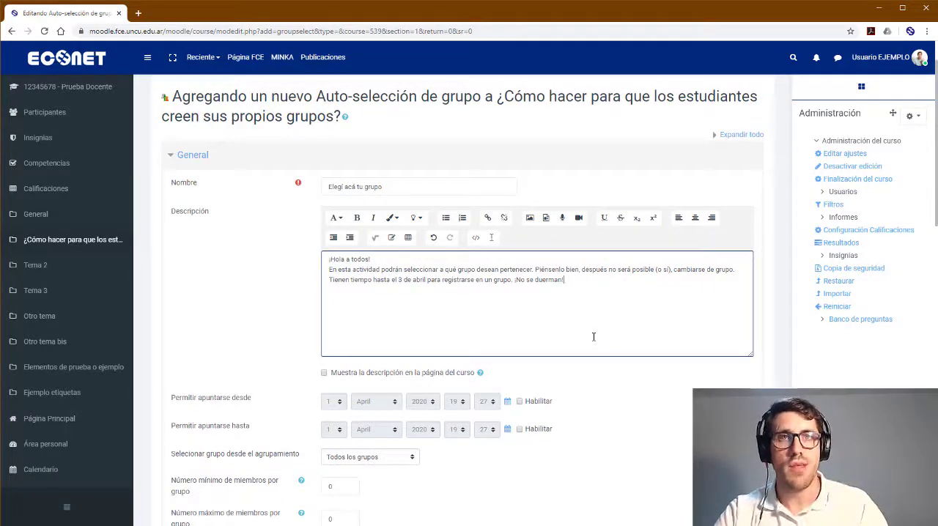
scroll(594, 337, down, 1)
scroll(257, 247, down, 1)
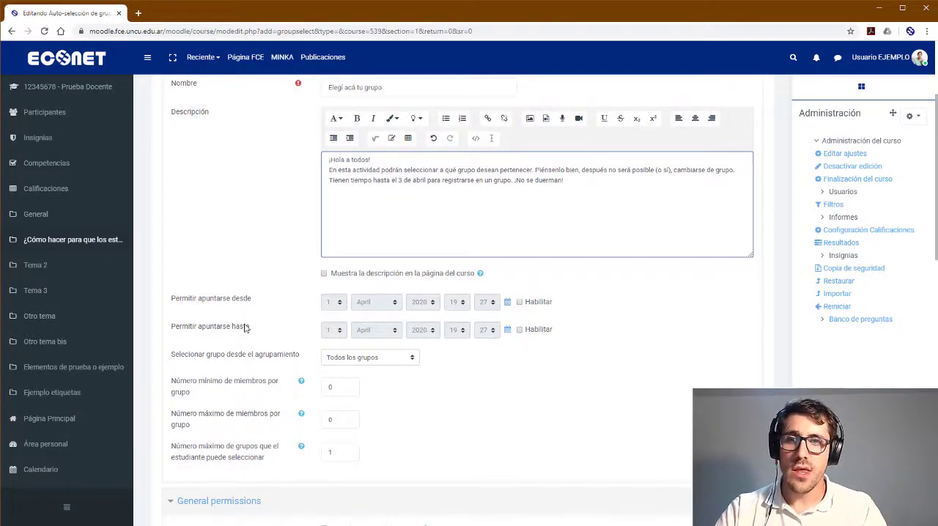
click(538, 306)
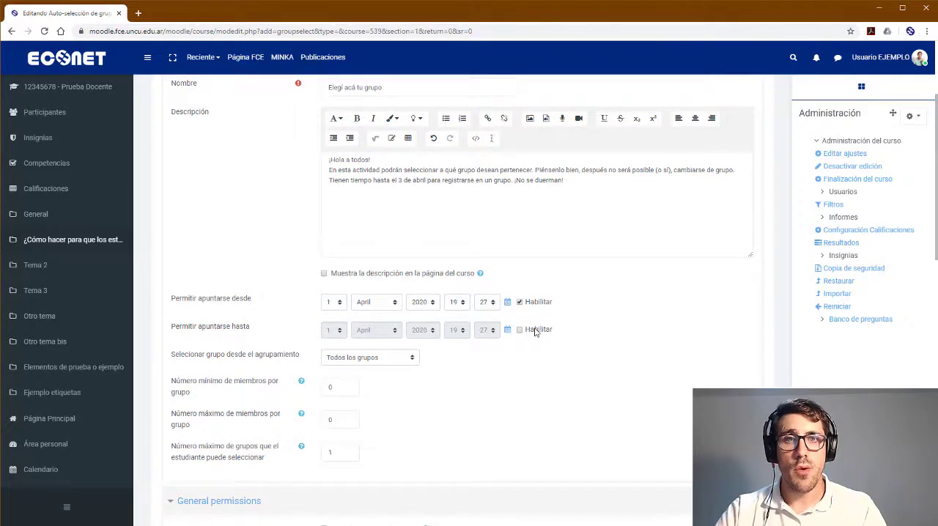
click(536, 331)
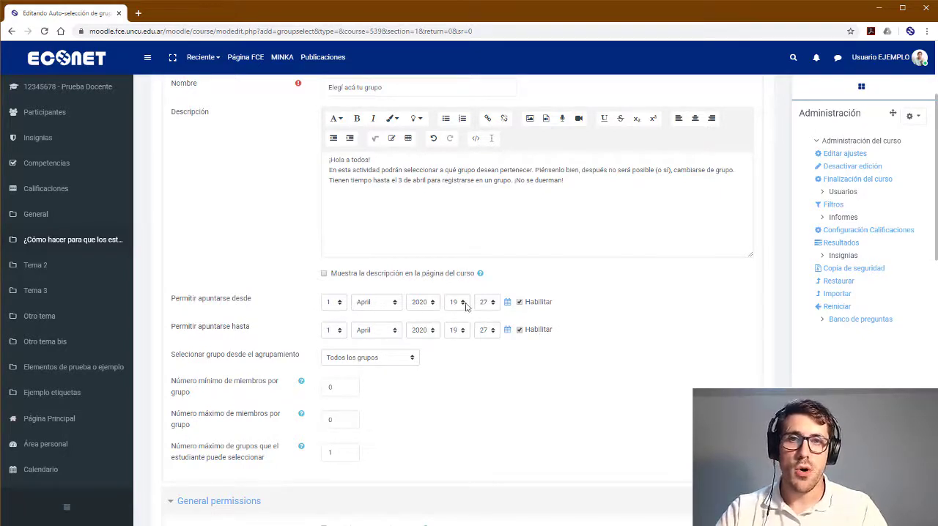
Set the sign-up end date to day 3 of April 2020 at 23:59, matching the deadline in the description
click(332, 332)
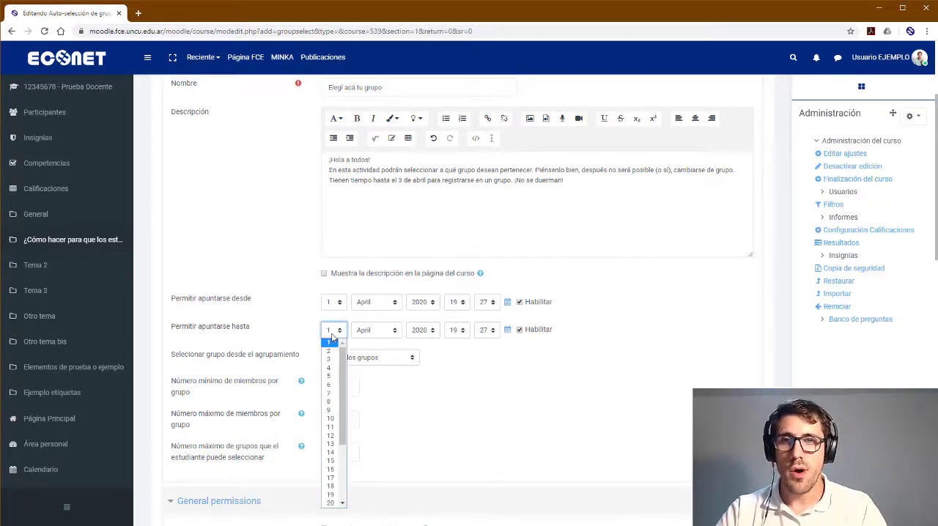
click(330, 359)
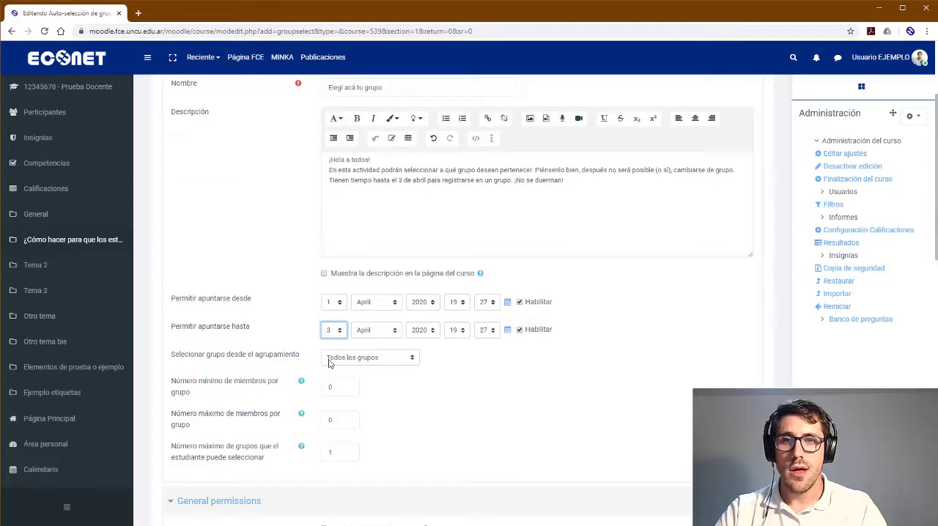
drag(399, 183, 417, 183)
click(413, 182)
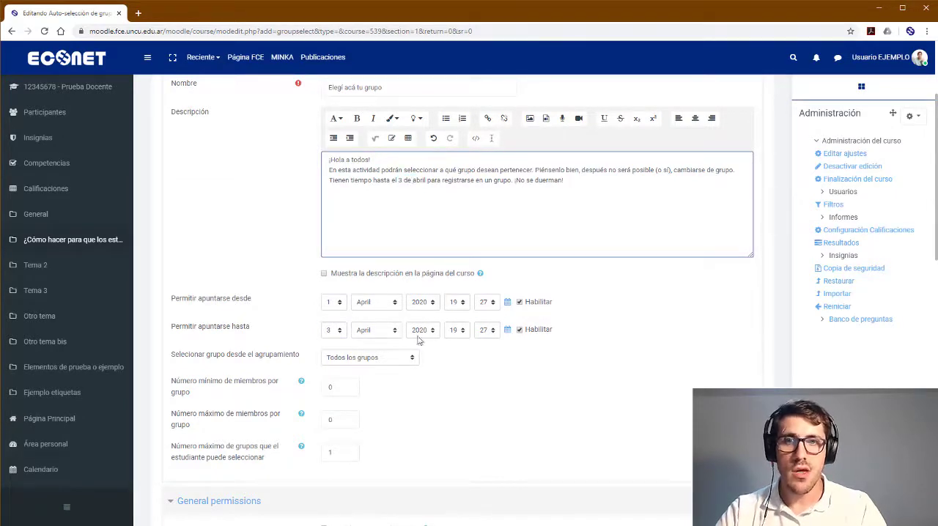
click(457, 331)
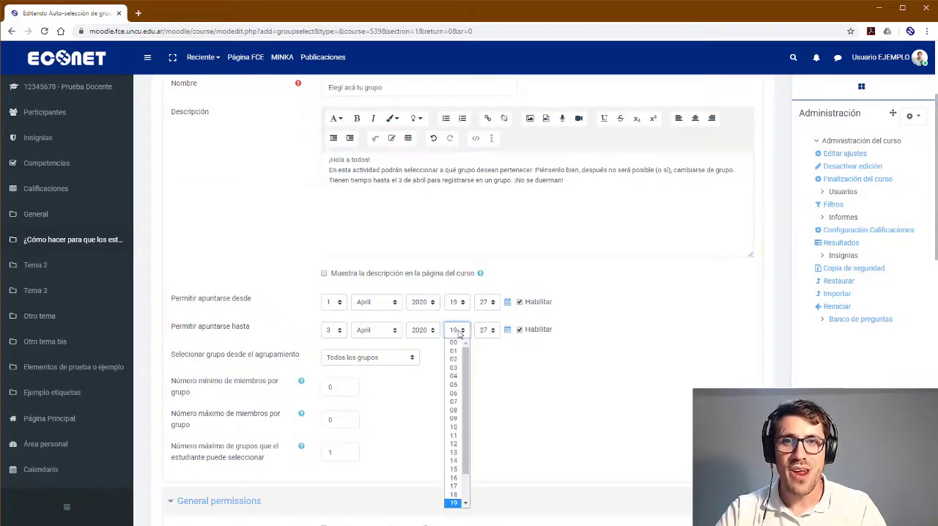
click(453, 504)
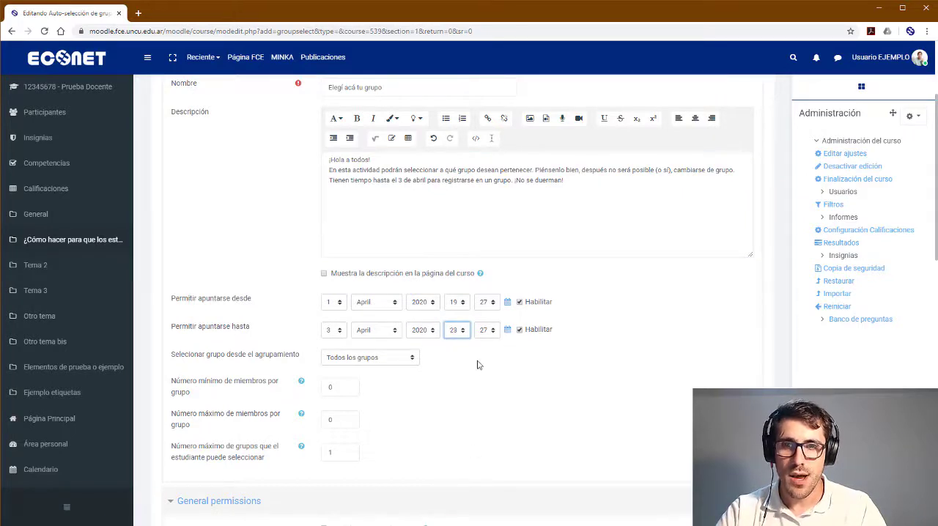
click(485, 330)
scroll(485, 425, down, 4)
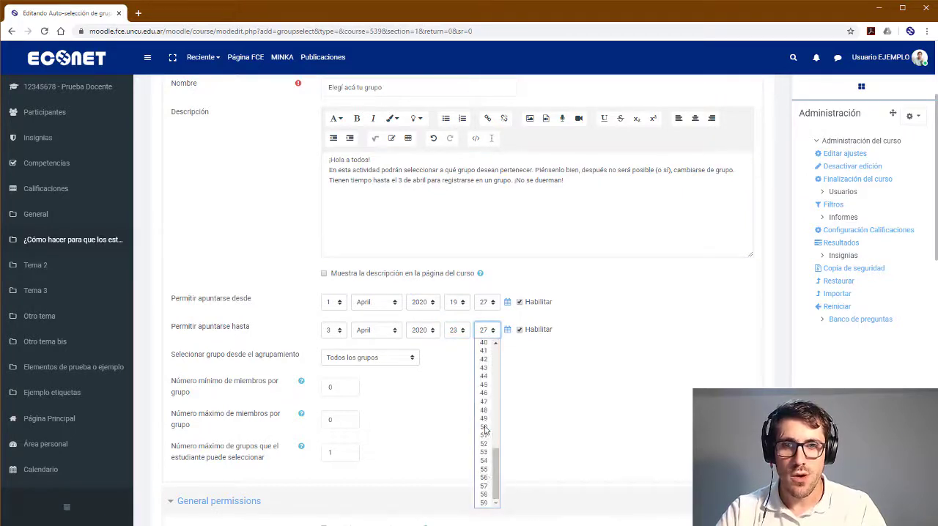
click(484, 502)
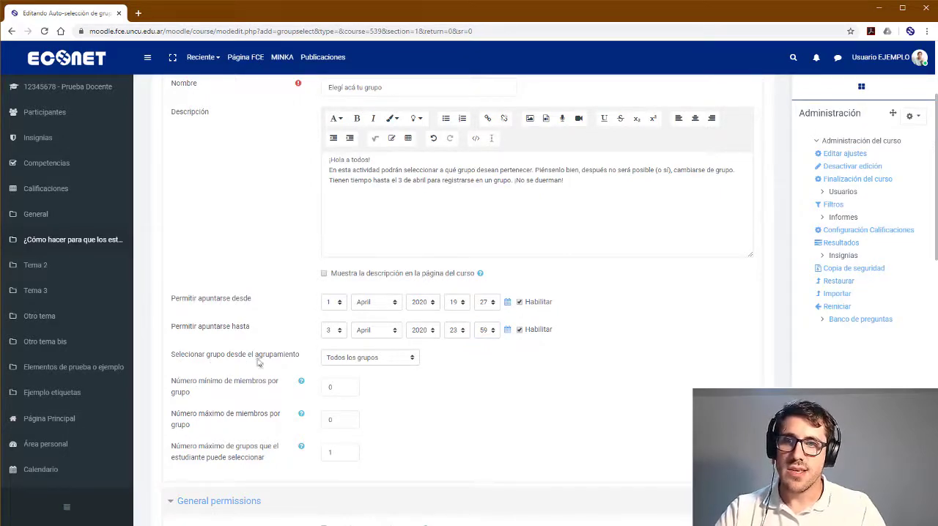
Restrict the selectable groups to the grouping "Agrupamiento para tutorial"
click(345, 360)
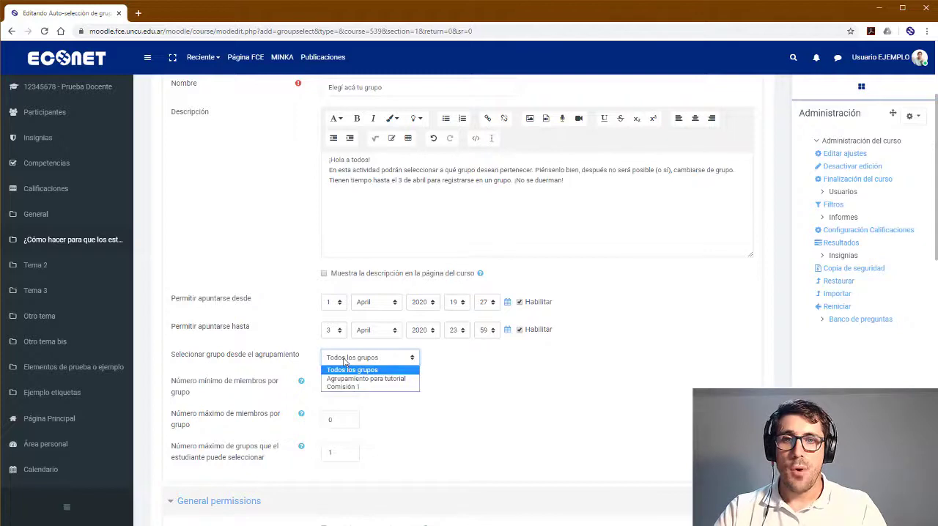
click(390, 382)
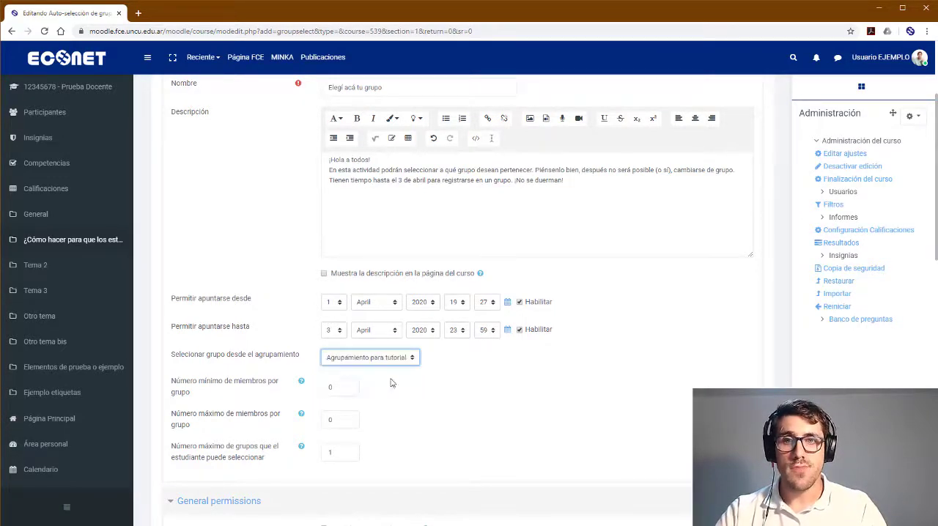
click(407, 359)
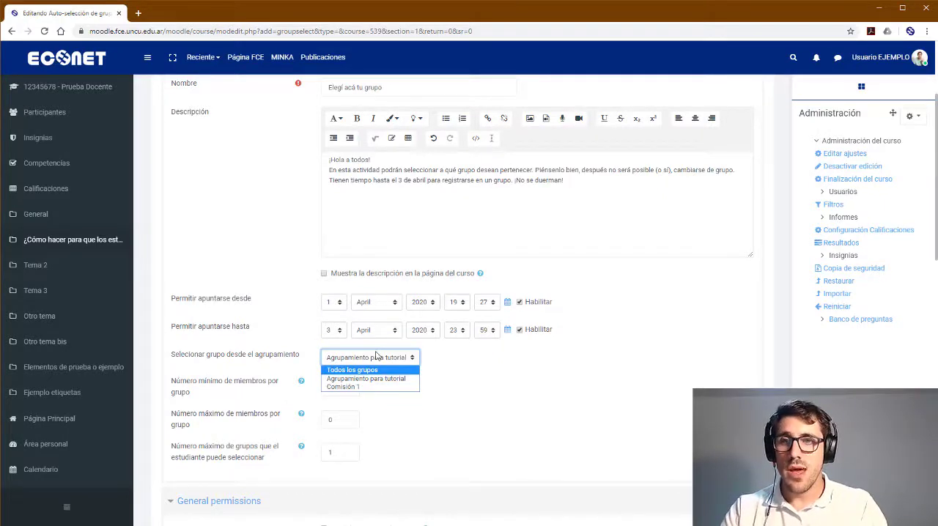
click(377, 357)
click(325, 359)
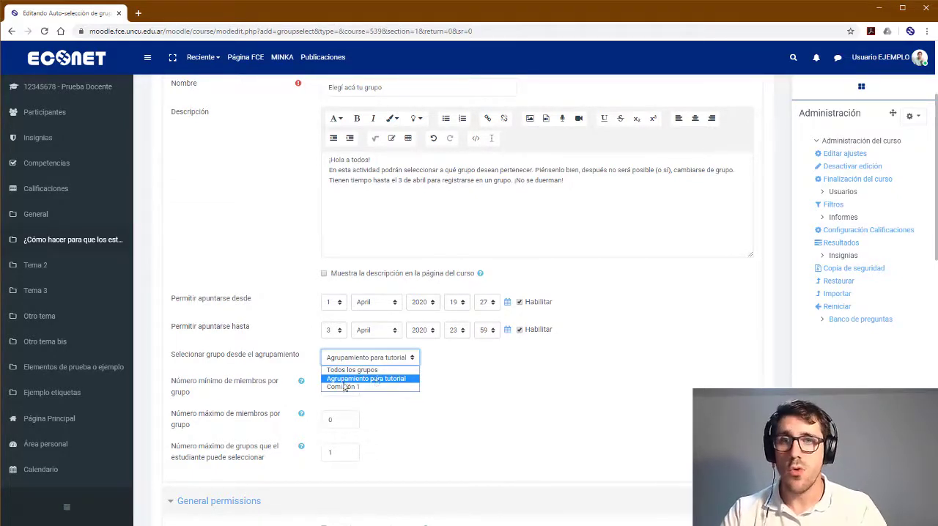
click(389, 385)
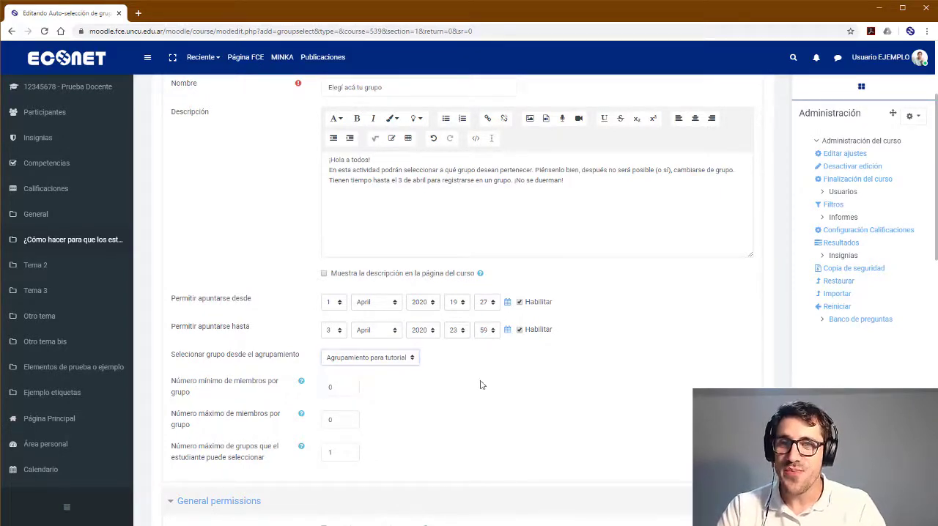
Set the minimum number of members per group to 3
scroll(482, 383, down, 2)
scroll(248, 367, down, 1)
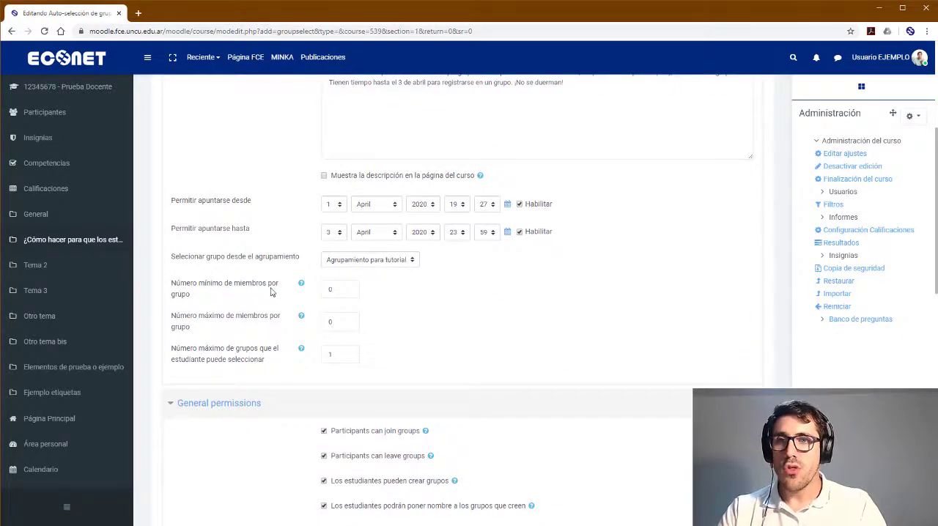
double_click(331, 290)
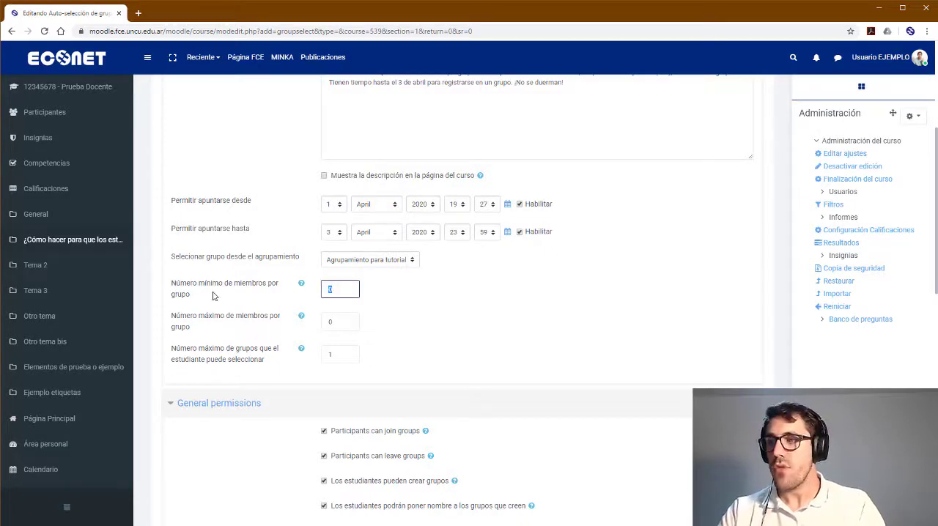
text(3)
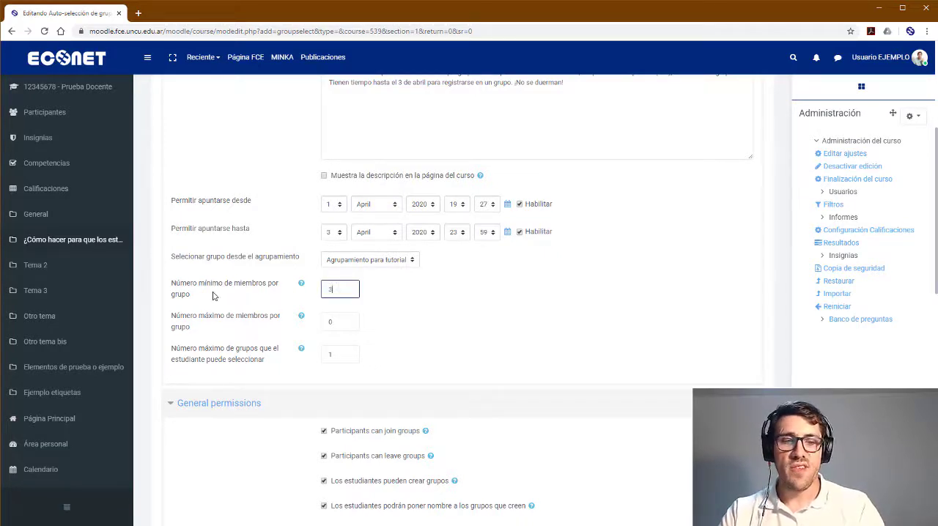
click(394, 295)
drag(349, 293, 267, 287)
text(0)
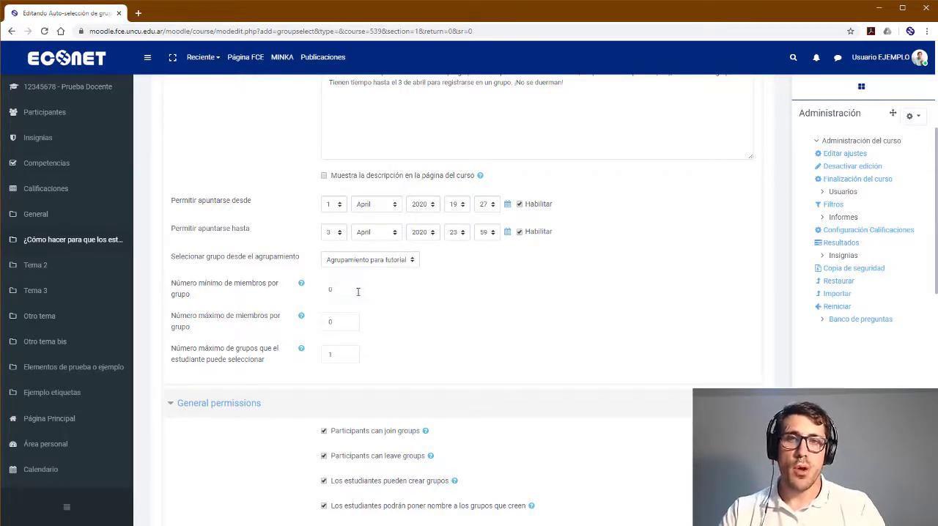
drag(355, 290, 313, 294)
text(3)
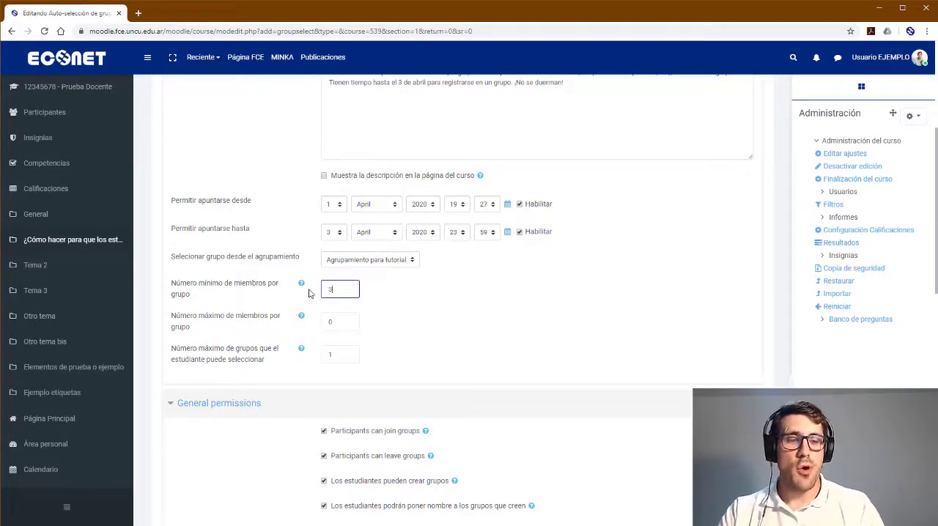
click(424, 296)
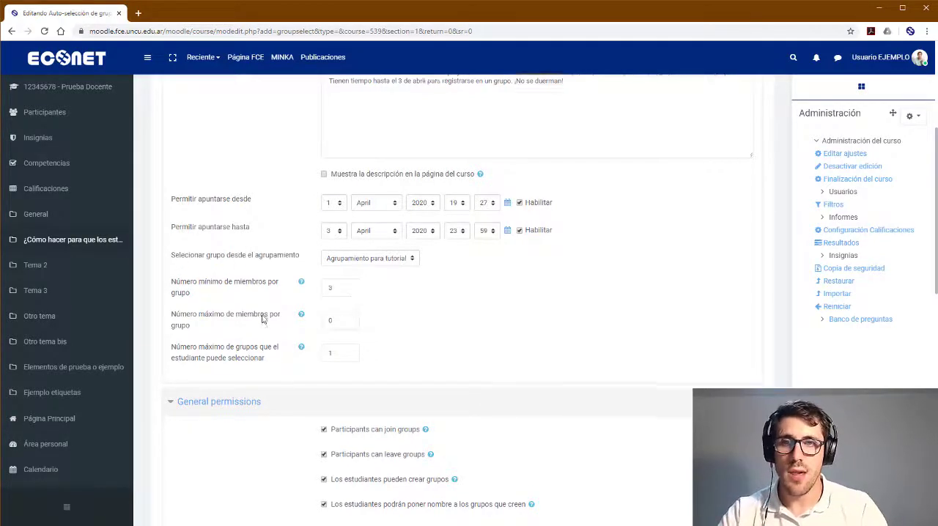
Set the maximum number of members per group to 5
scroll(262, 318, down, 1)
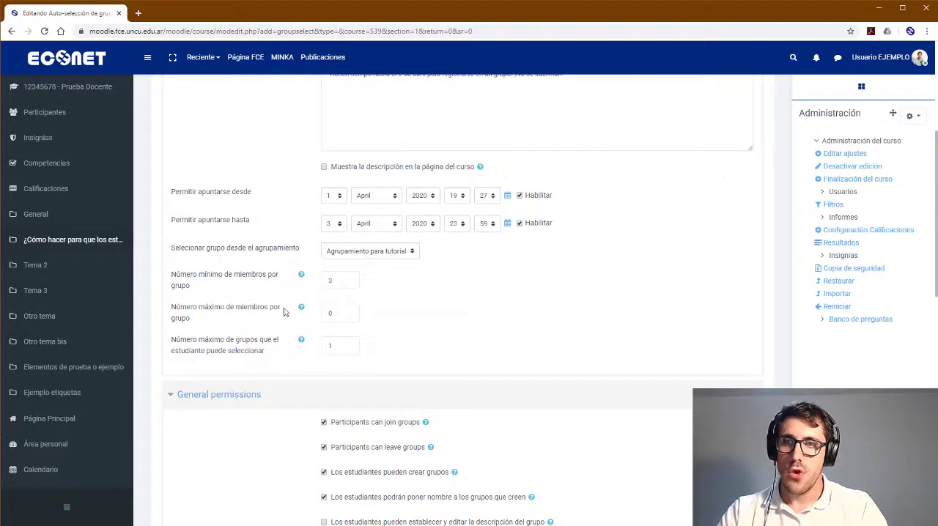
click(276, 317)
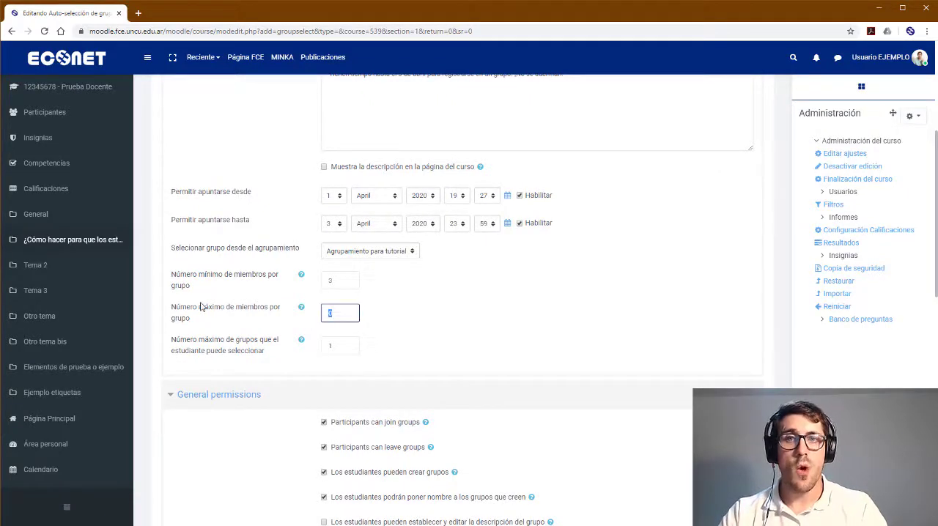
text(5)
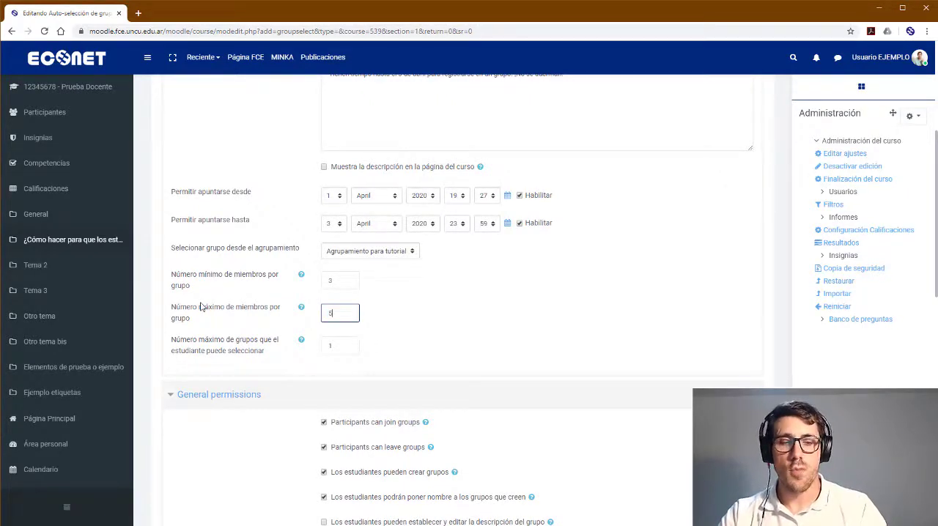
scroll(223, 322, down, 1)
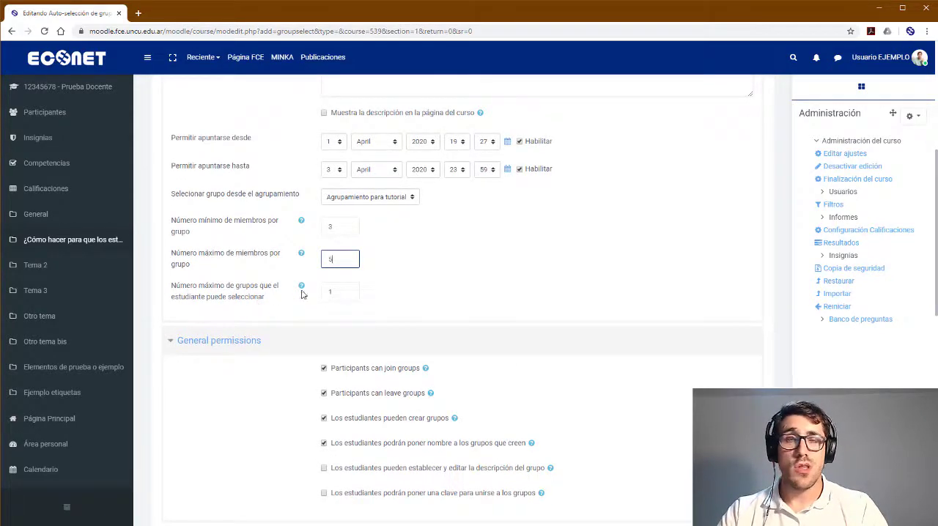
Keep the maximum number of groups a student can select at 1 and turn off the permission for participants to leave groups
click(339, 291)
click(433, 289)
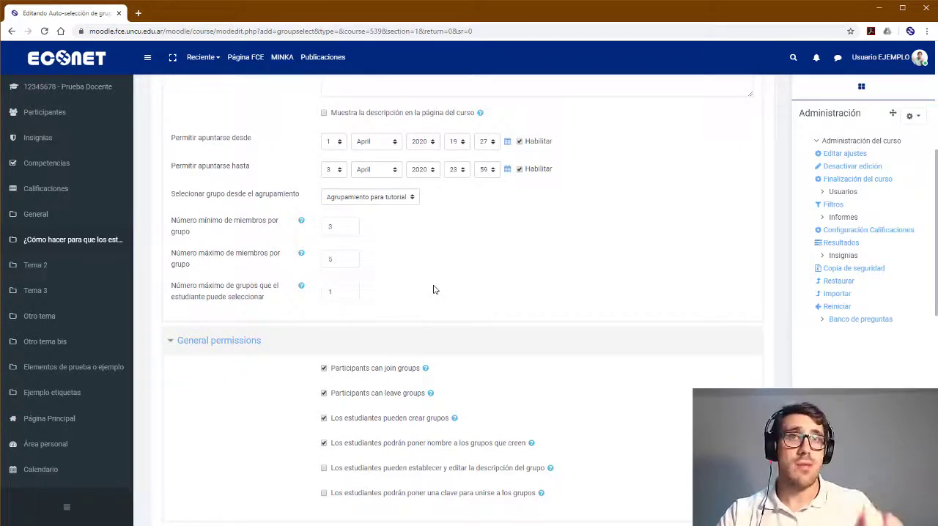
scroll(433, 289, down, 2)
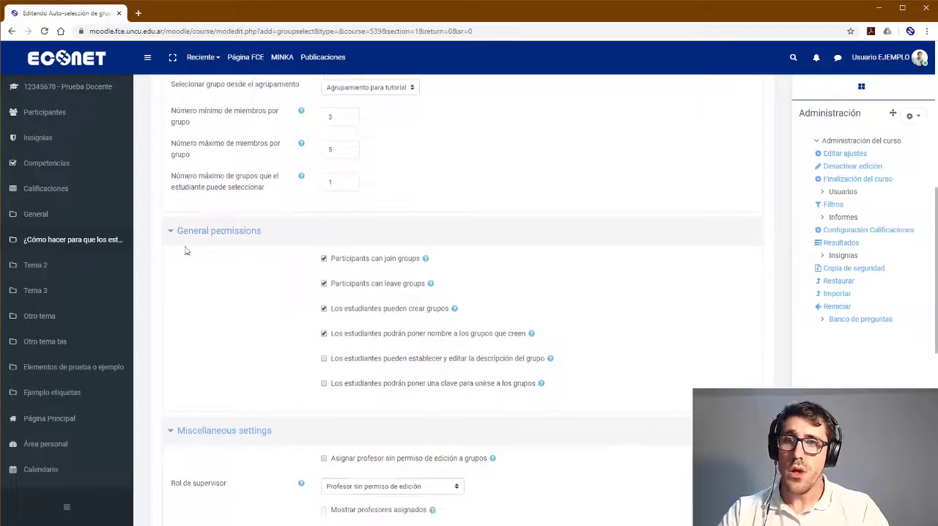
scroll(258, 305, down, 1)
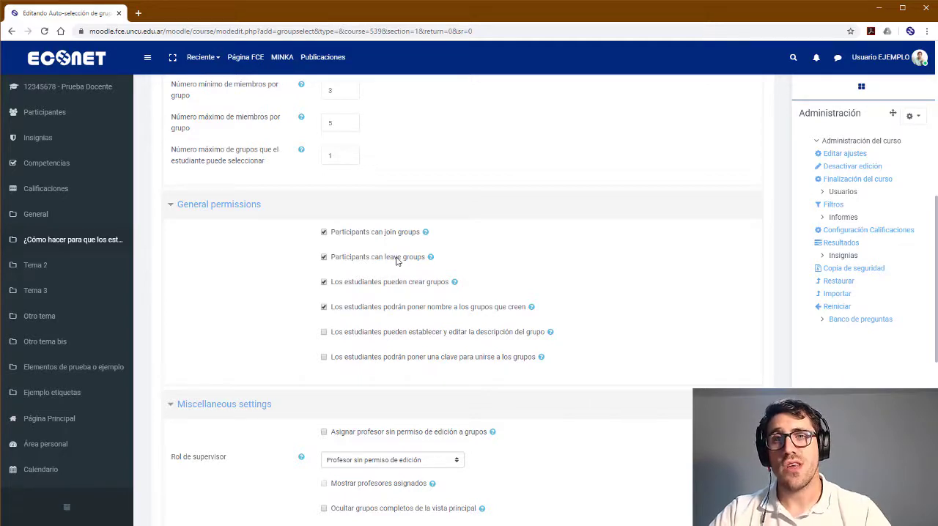
scroll(397, 261, up, 2)
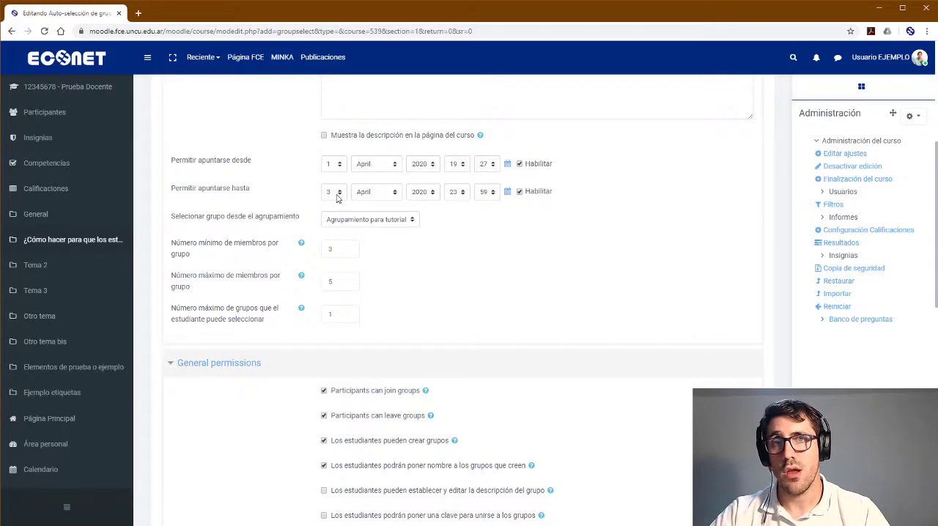
scroll(337, 199, down, 2)
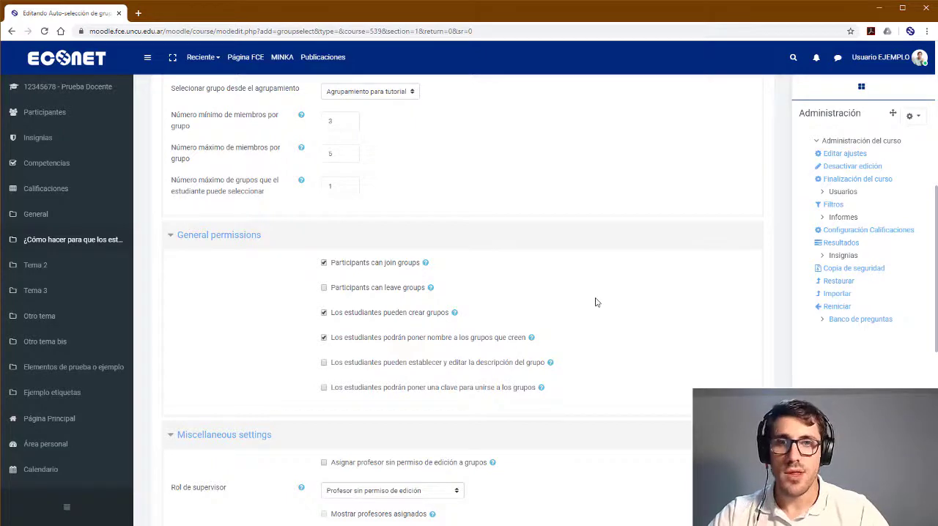
Allow students to set a password for joining groups in the general permissions
scroll(598, 302, down, 1)
scroll(288, 308, down, 1)
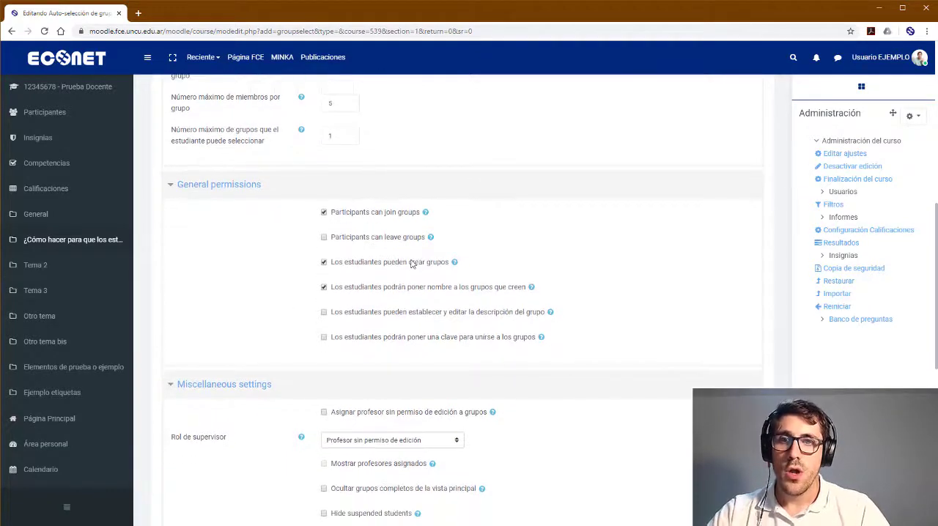
scroll(369, 275, up, 4)
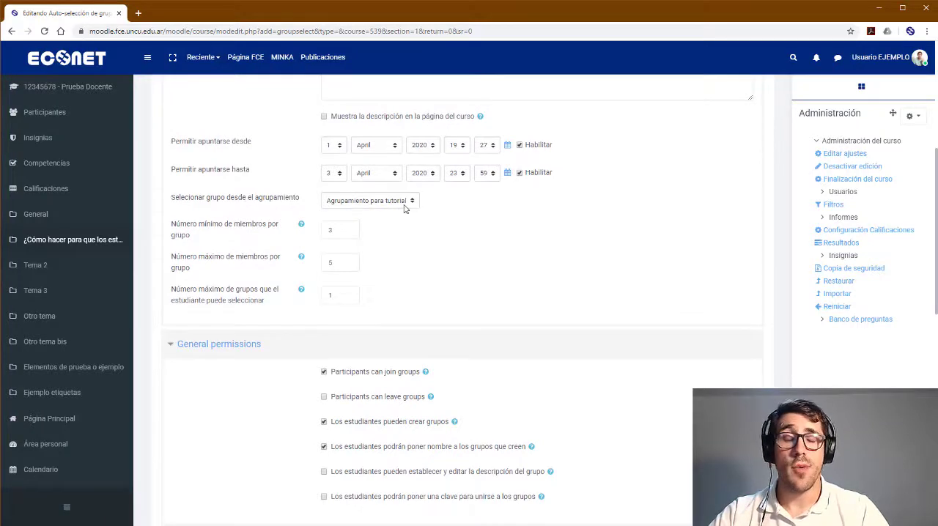
scroll(404, 209, down, 1)
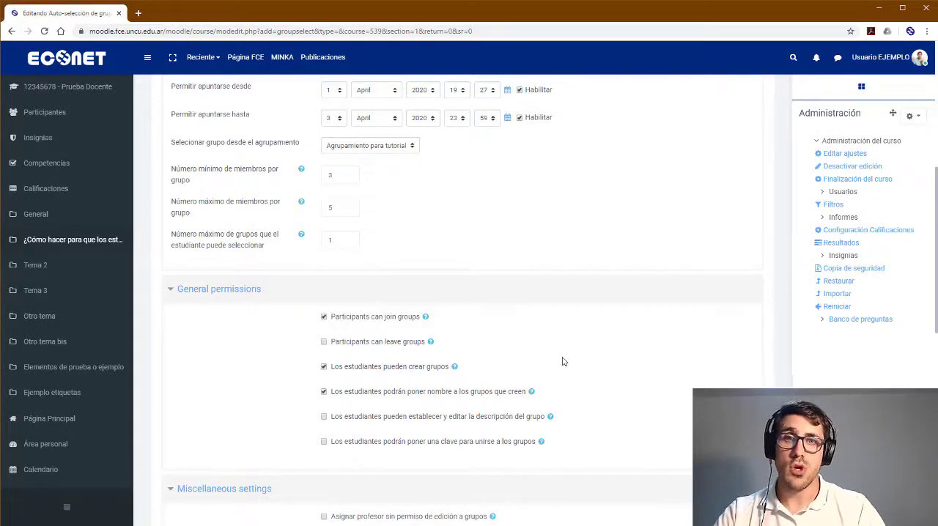
scroll(562, 362, down, 1)
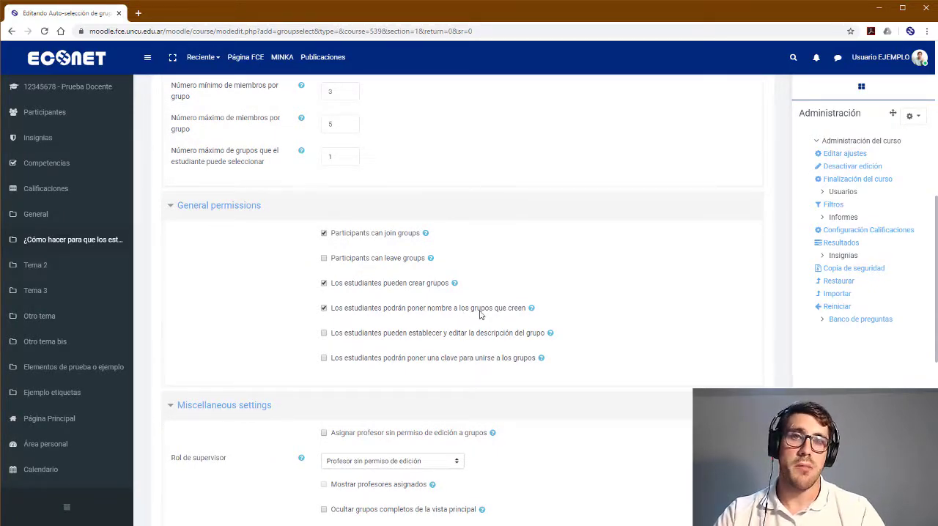
scroll(480, 314, down, 1)
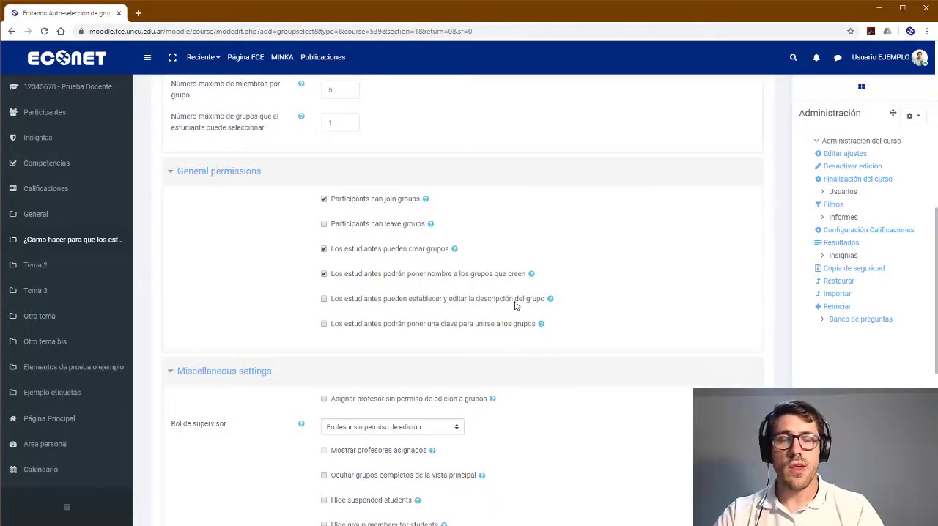
scroll(515, 306, down, 1)
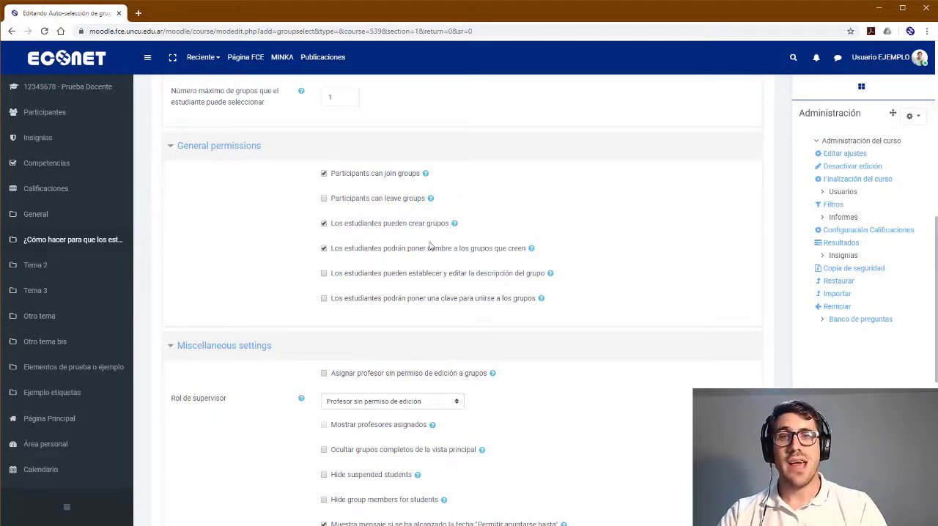
click(324, 298)
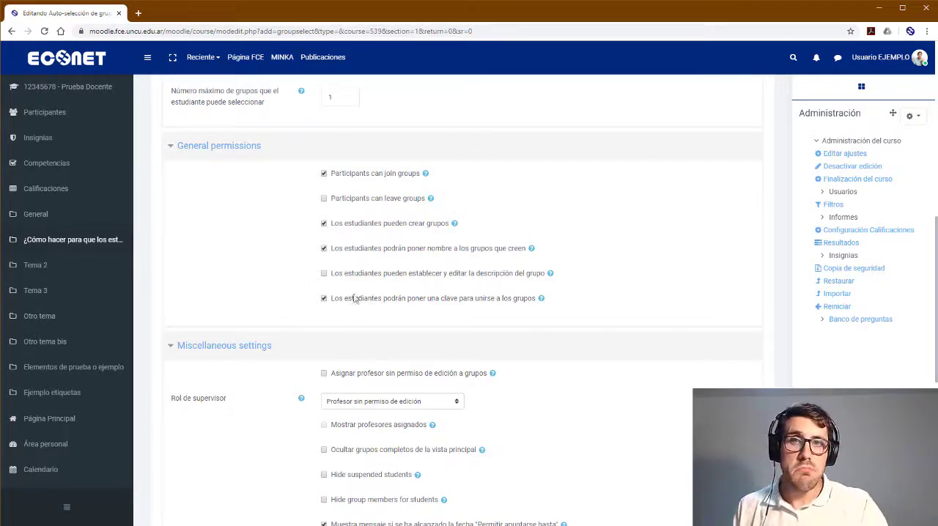
Disable deleting a group when its last student leaves, then save the activity and return to the course
scroll(286, 291, down, 1)
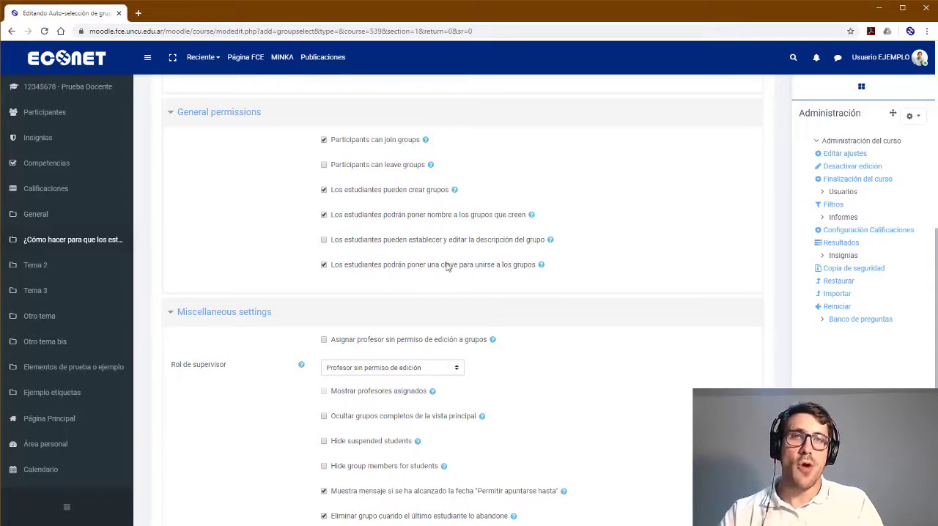
scroll(337, 256, down, 2)
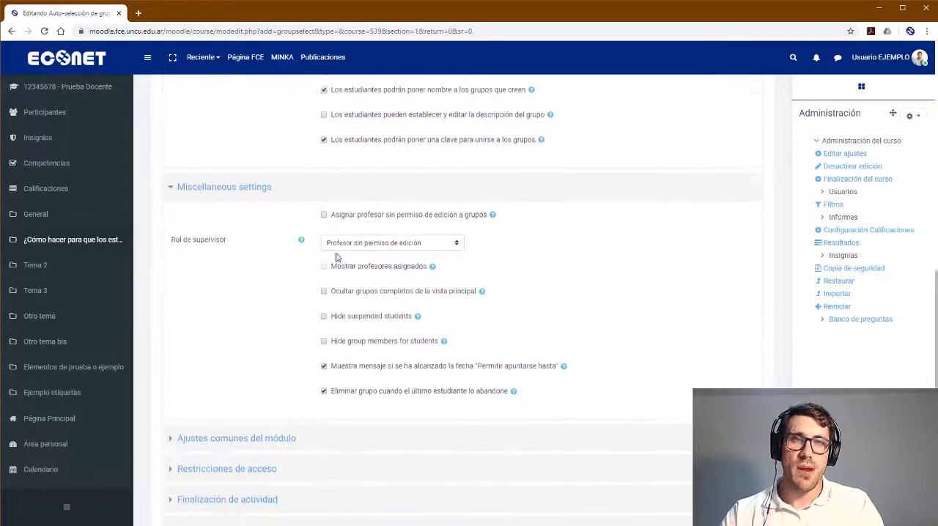
scroll(228, 275, down, 1)
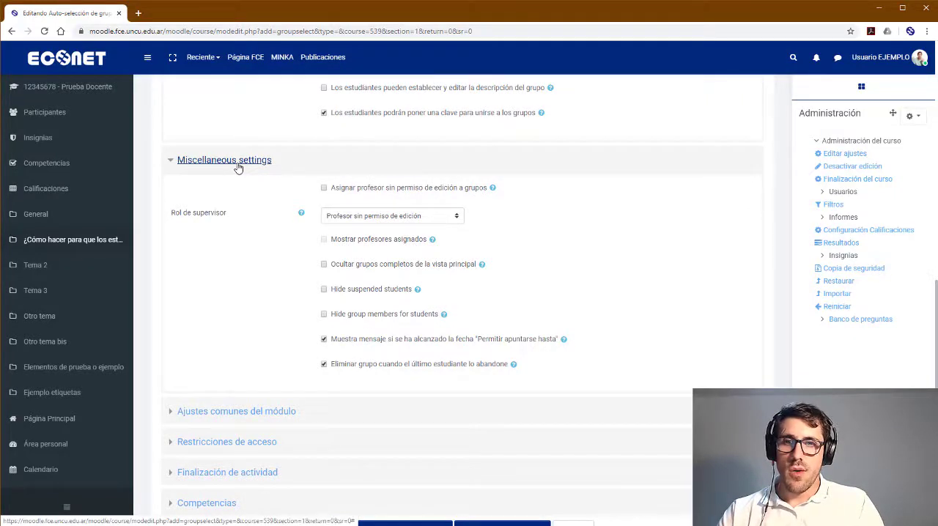
scroll(248, 266, down, 1)
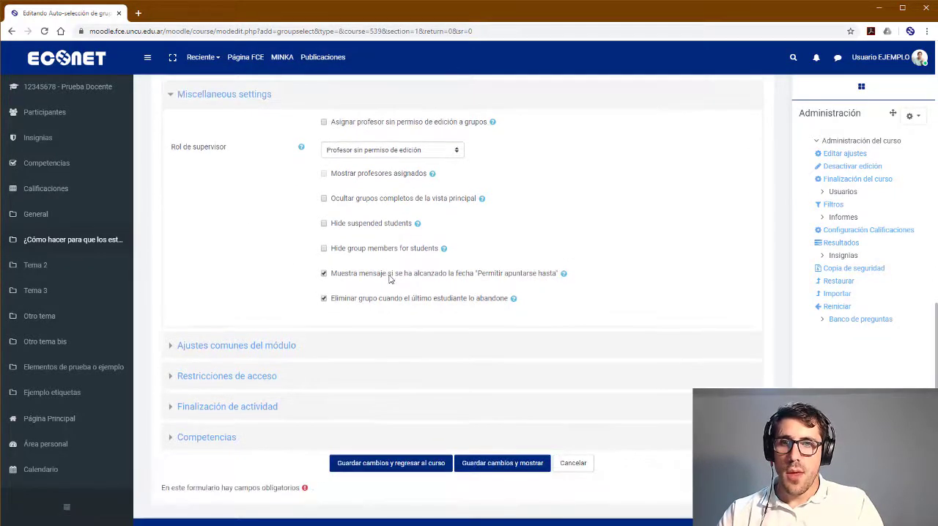
scroll(394, 286, down, 1)
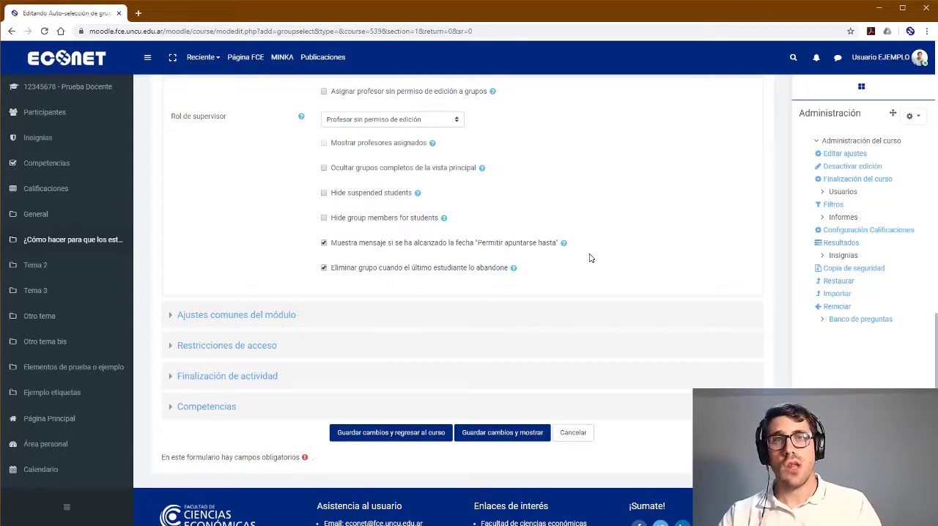
scroll(591, 258, up, 4)
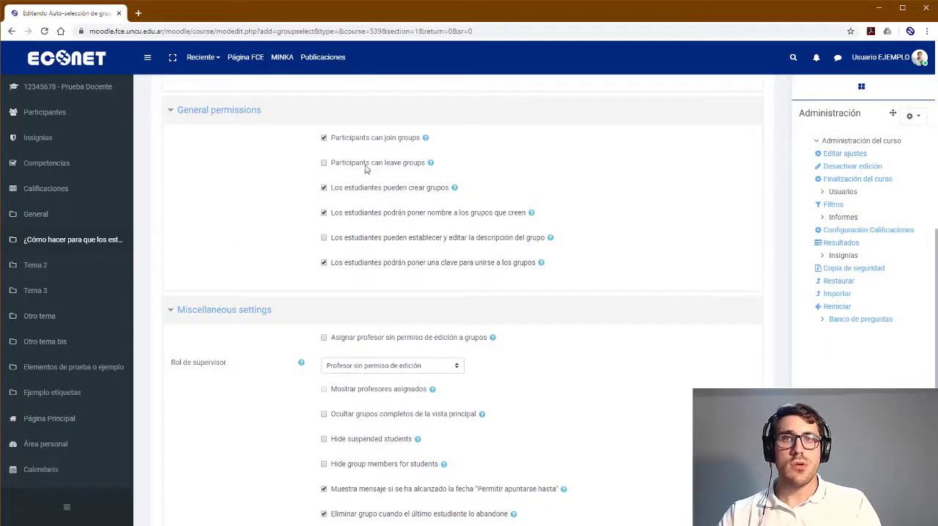
drag(332, 167, 426, 171)
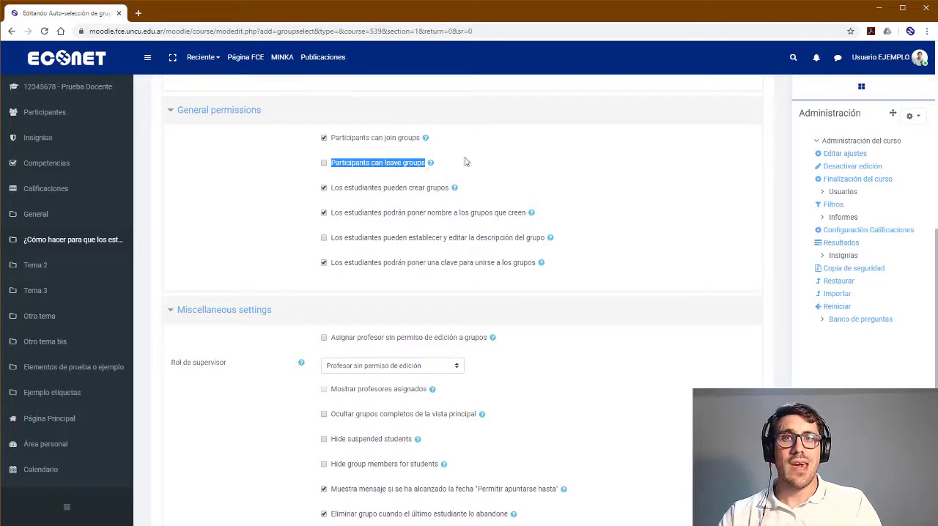
click(550, 156)
scroll(550, 156, down, 4)
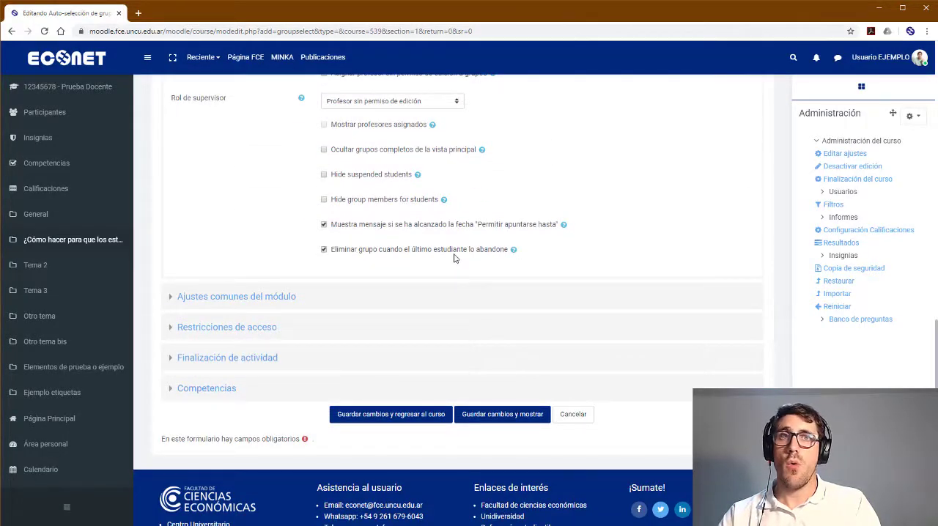
scroll(337, 249, down, 1)
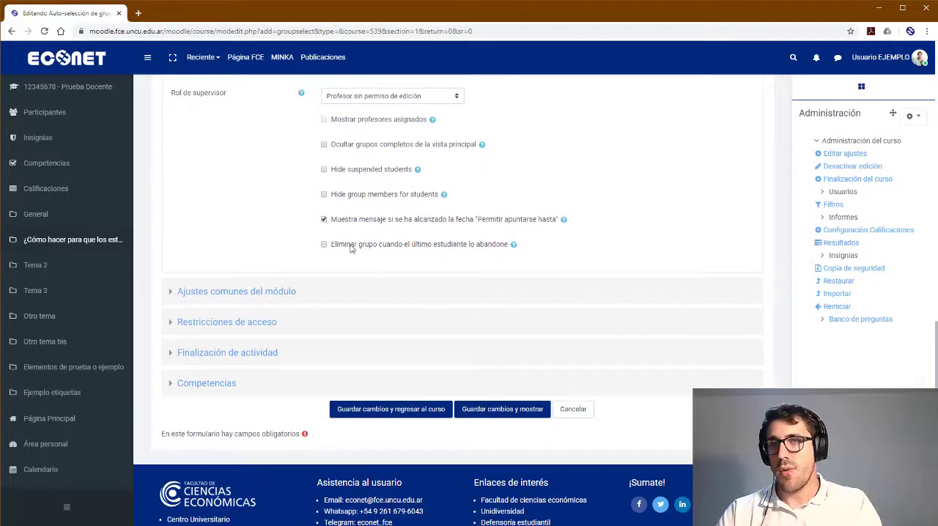
scroll(285, 251, down, 1)
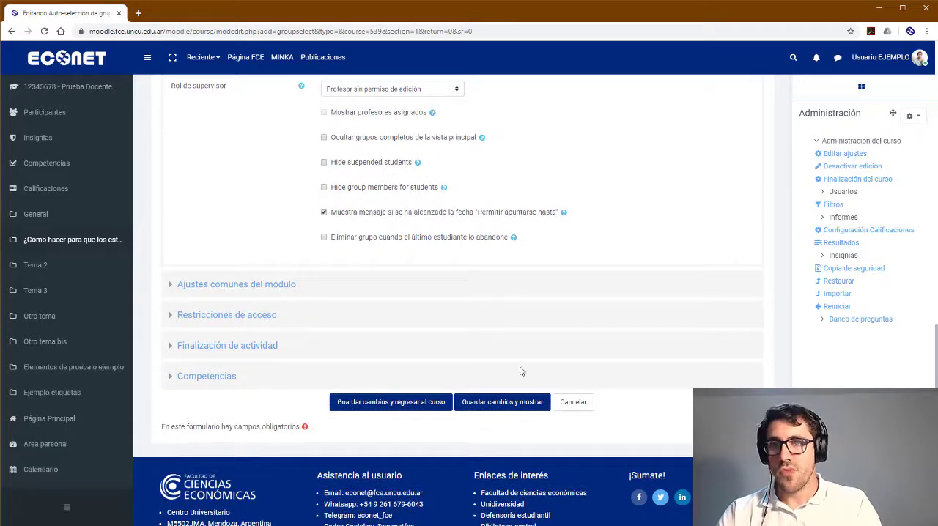
click(436, 410)
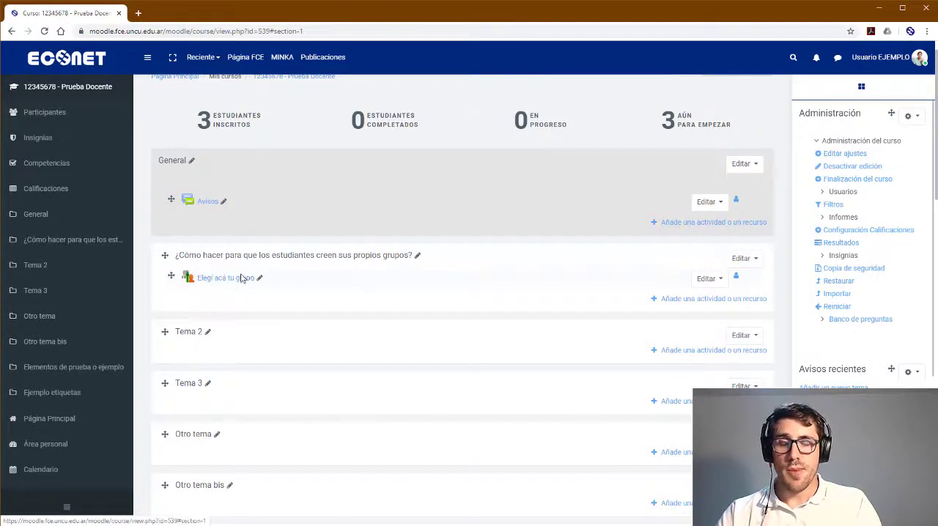
Open the "Elegí acá tu grupo" activity and check its sign-up deadline notice
click(230, 286)
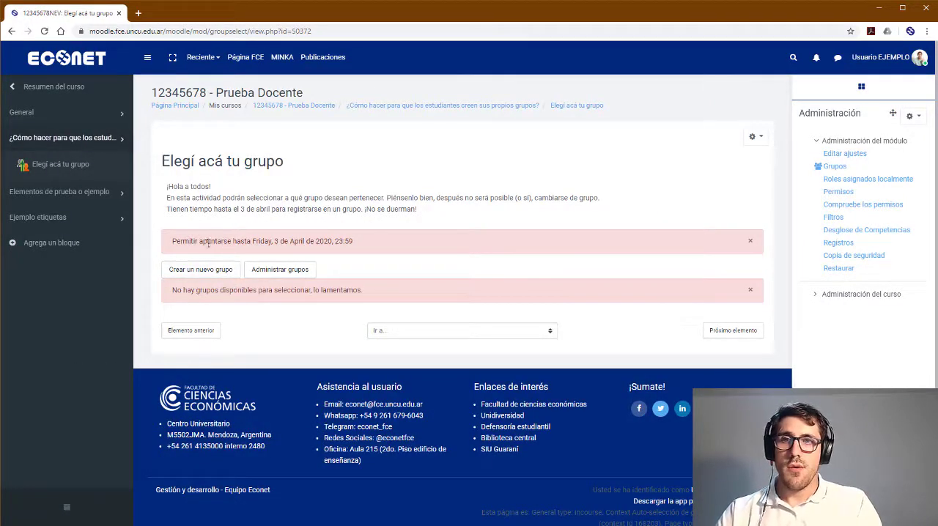
drag(172, 241, 366, 242)
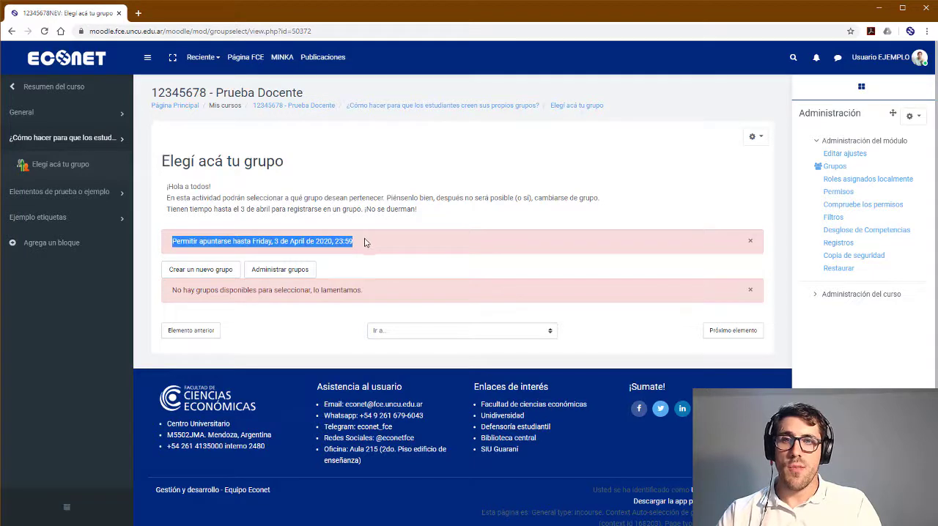
click(261, 239)
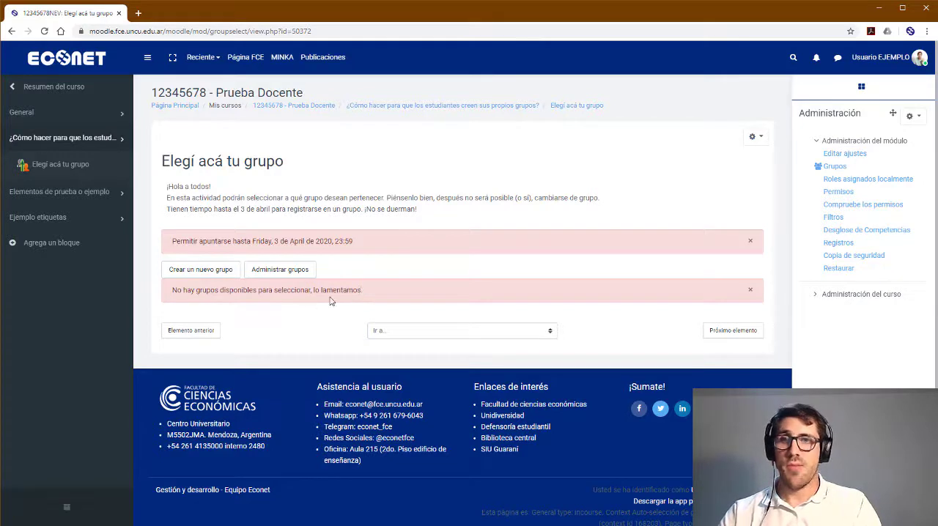
Create a new group named "Grupo 1" without a password and check its member warning
click(200, 271)
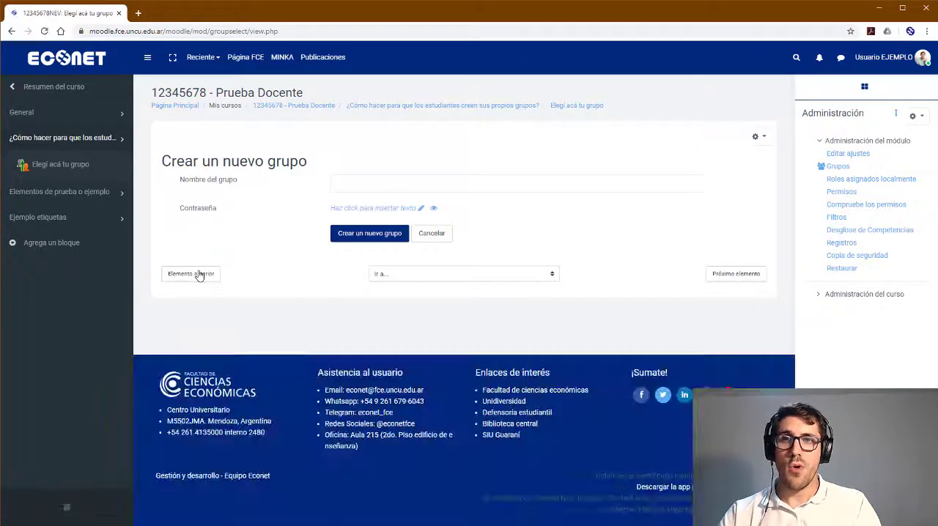
click(390, 188)
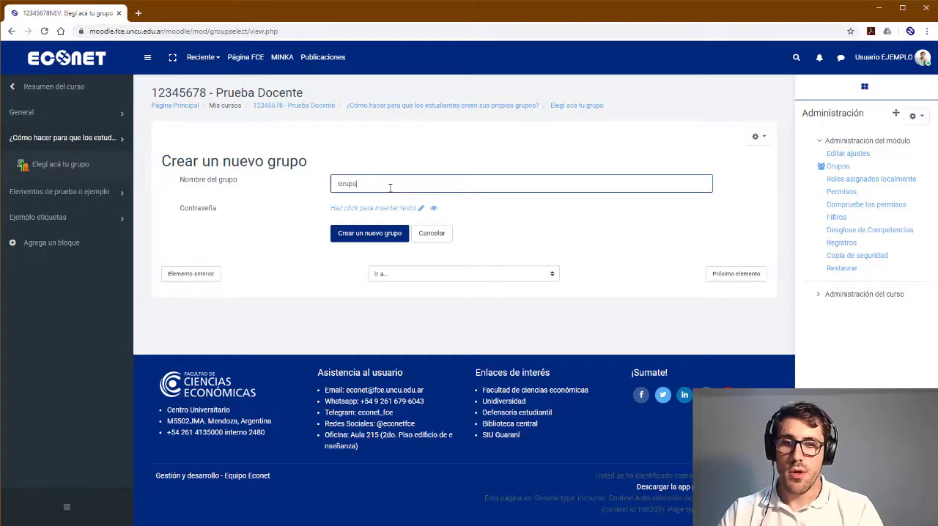
click(376, 209)
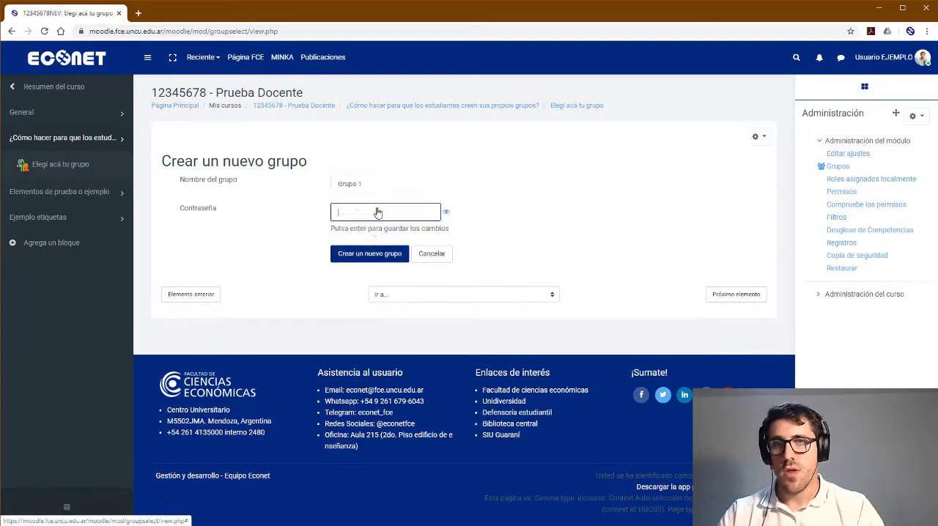
click(488, 213)
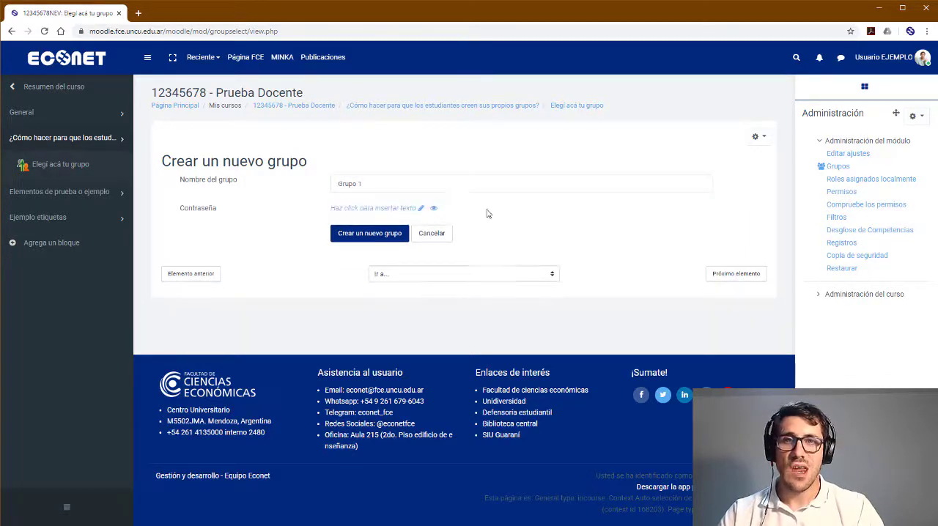
click(370, 234)
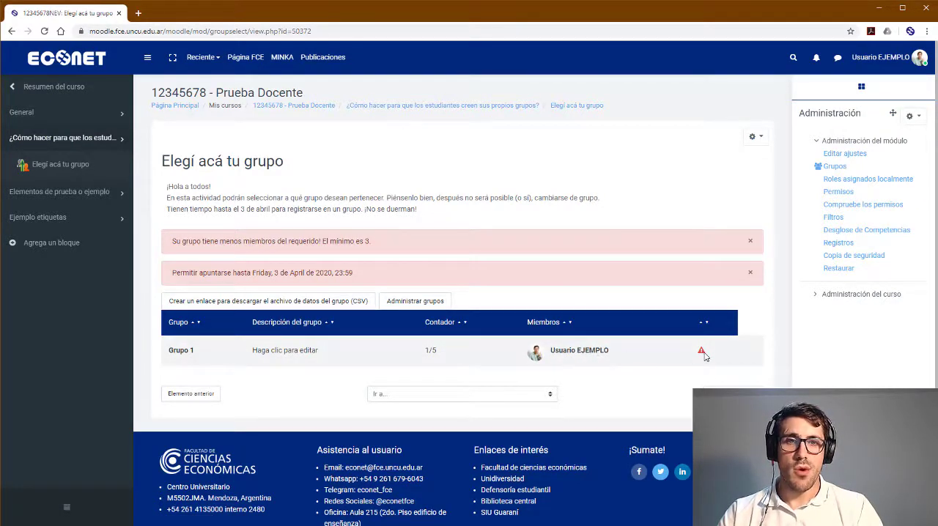
mouse_move(702, 353)
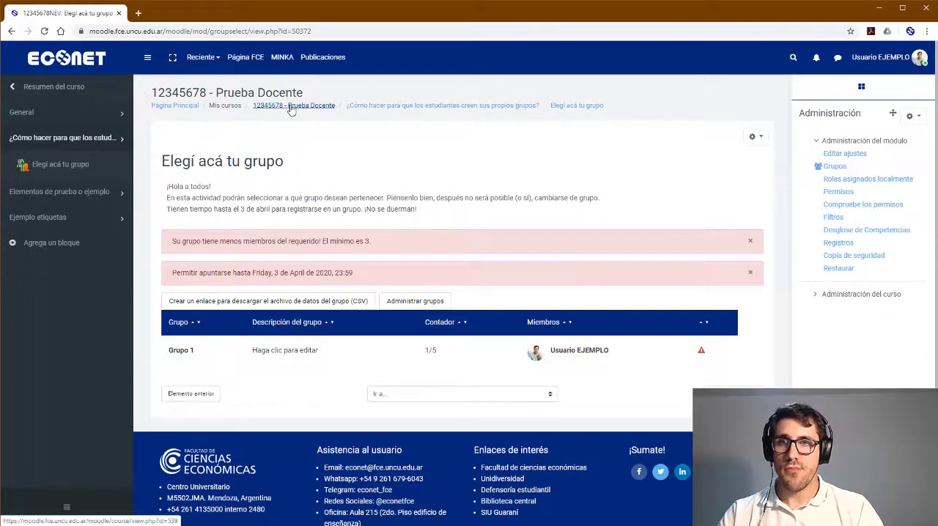
Open the group management page of the Prueba Docente course through its participants list
click(320, 109)
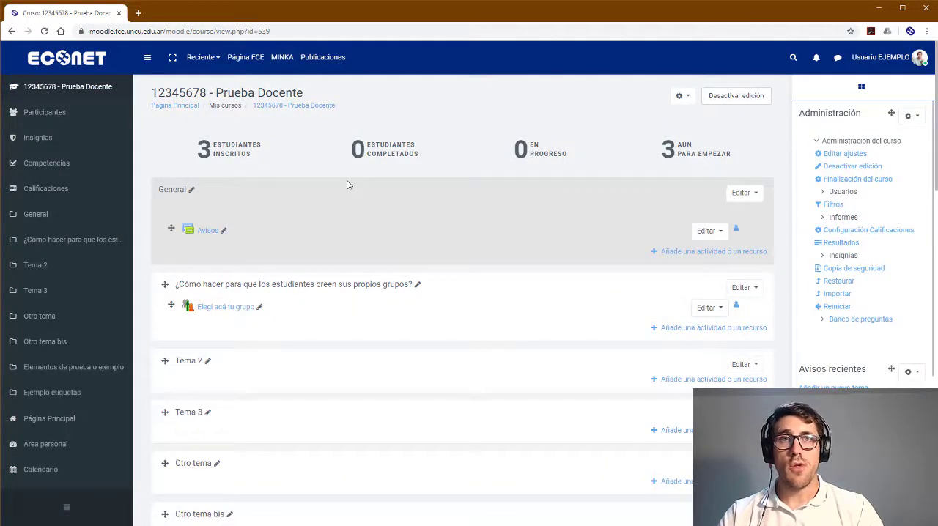
click(77, 118)
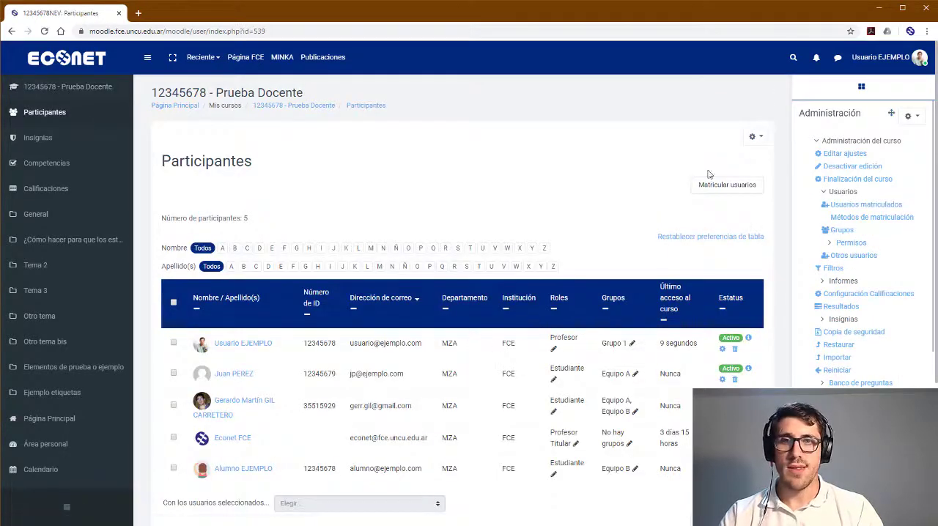
click(760, 141)
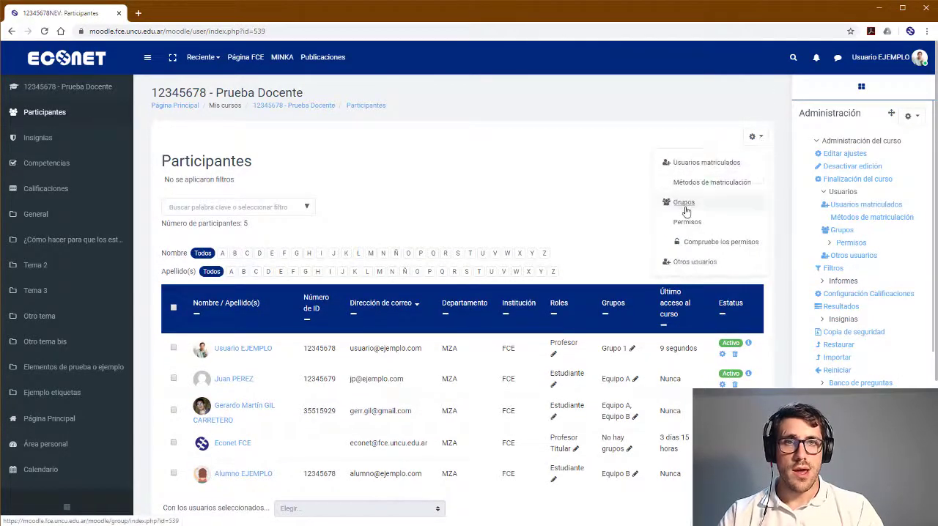
click(685, 208)
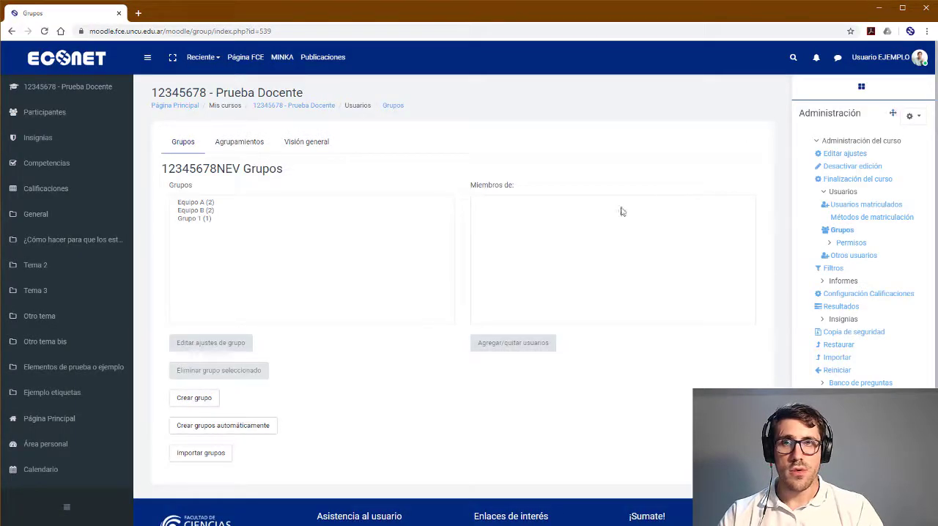
Remove the teacher from the members of Grupo 1, return to the groups list and check the group's members
click(192, 221)
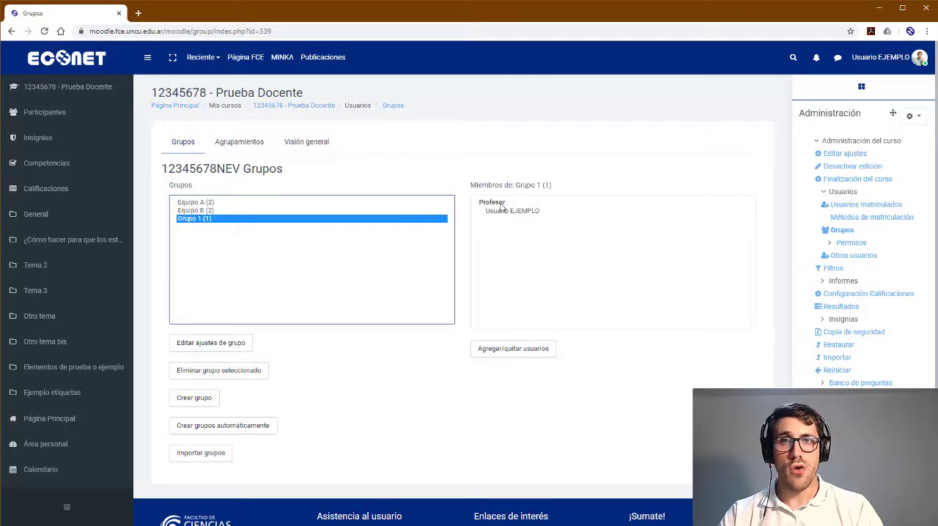
click(506, 350)
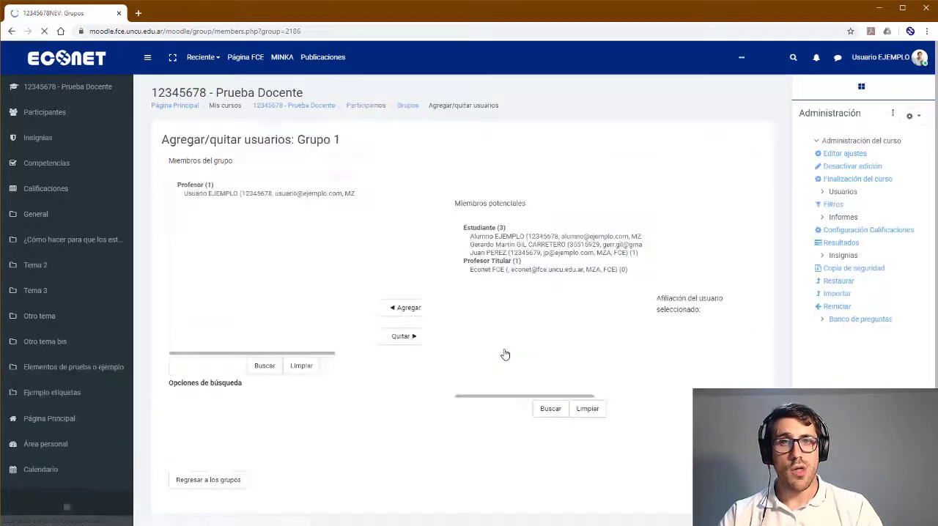
click(307, 194)
click(415, 300)
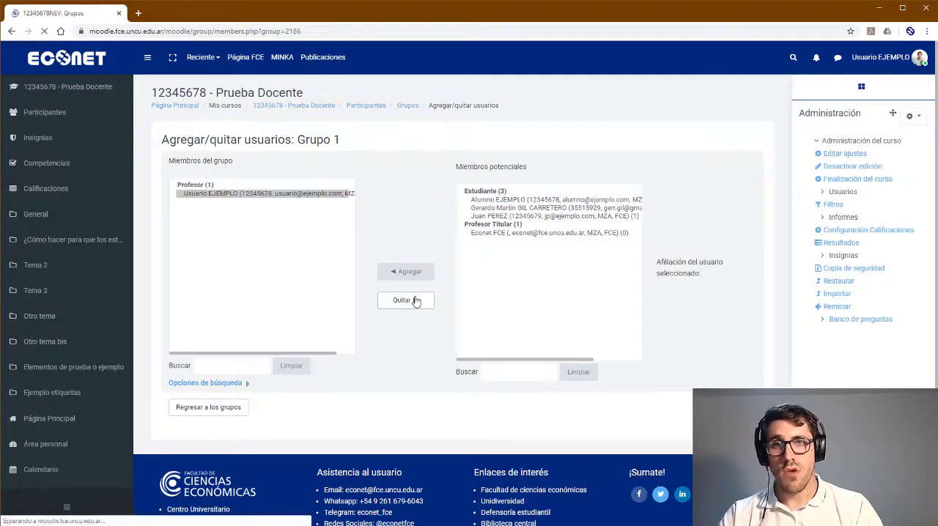
click(209, 408)
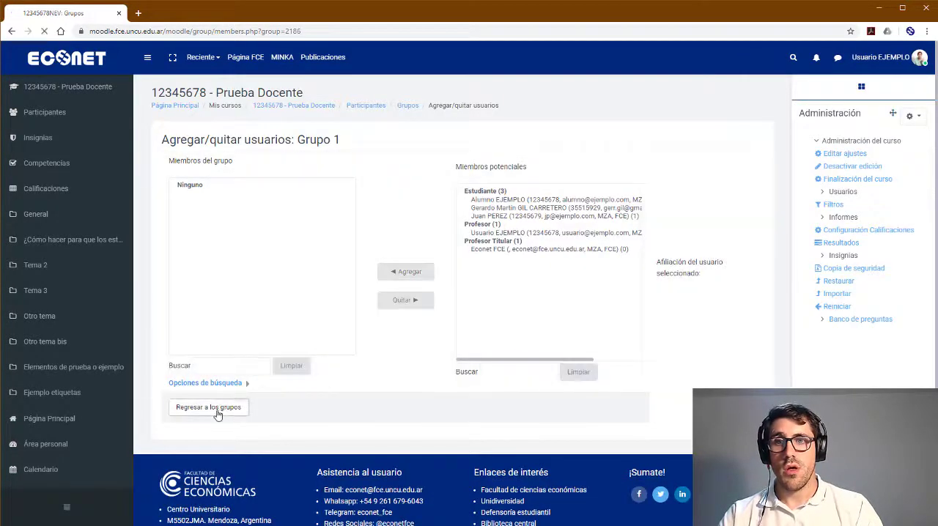
click(203, 219)
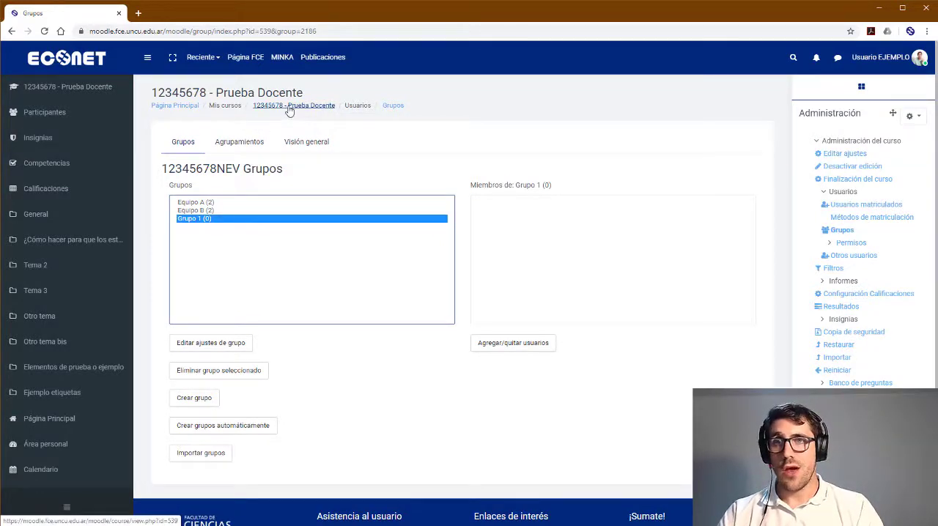
Reopen the "Elegí acá tu grupo" activity from the course and check the member counter of Grupo 1
click(286, 107)
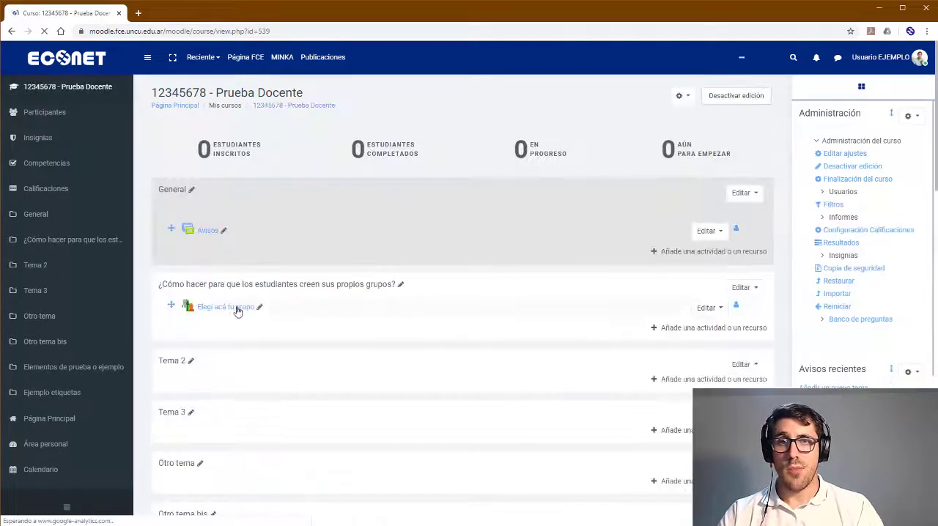
click(233, 309)
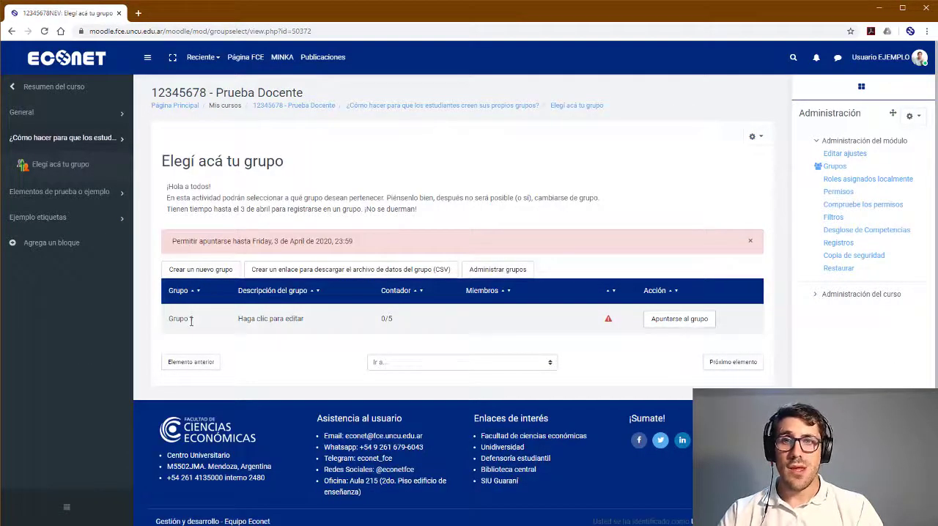
drag(380, 318, 396, 319)
click(398, 320)
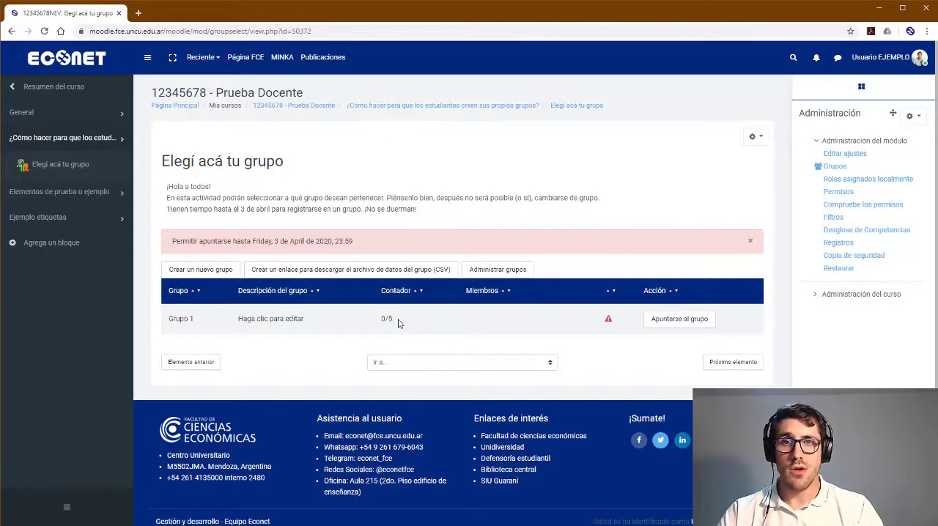